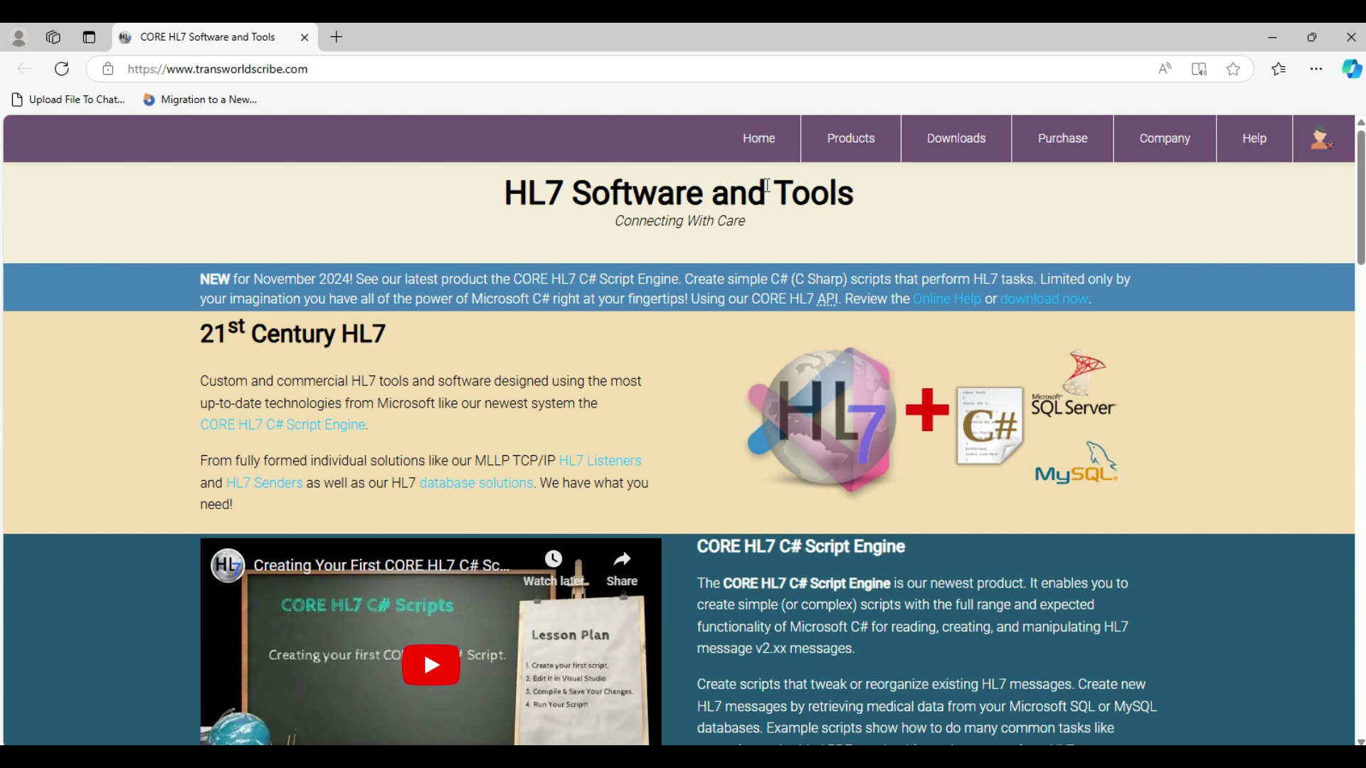
- View TransWorld Scribe's Purchase A License page in Edge, then close the browser
click(1060, 142)
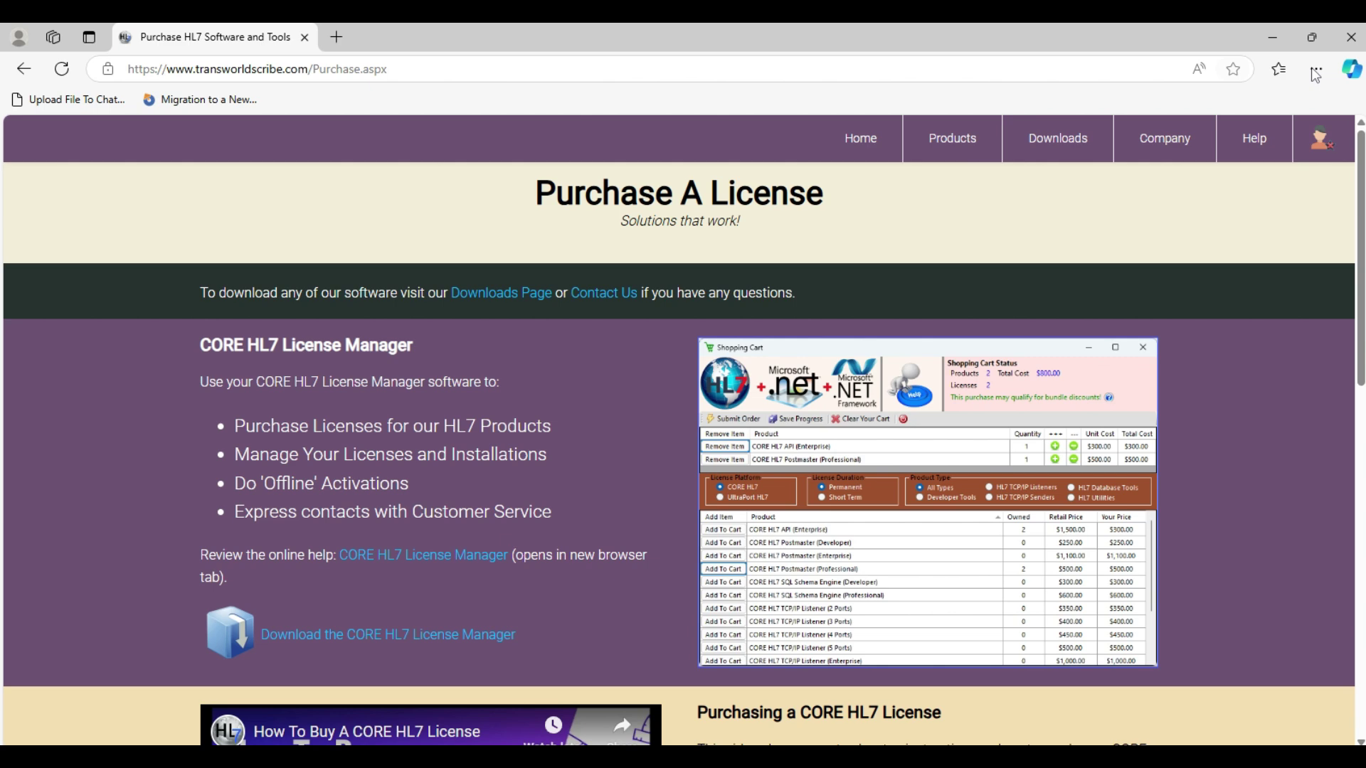
click(1351, 39)
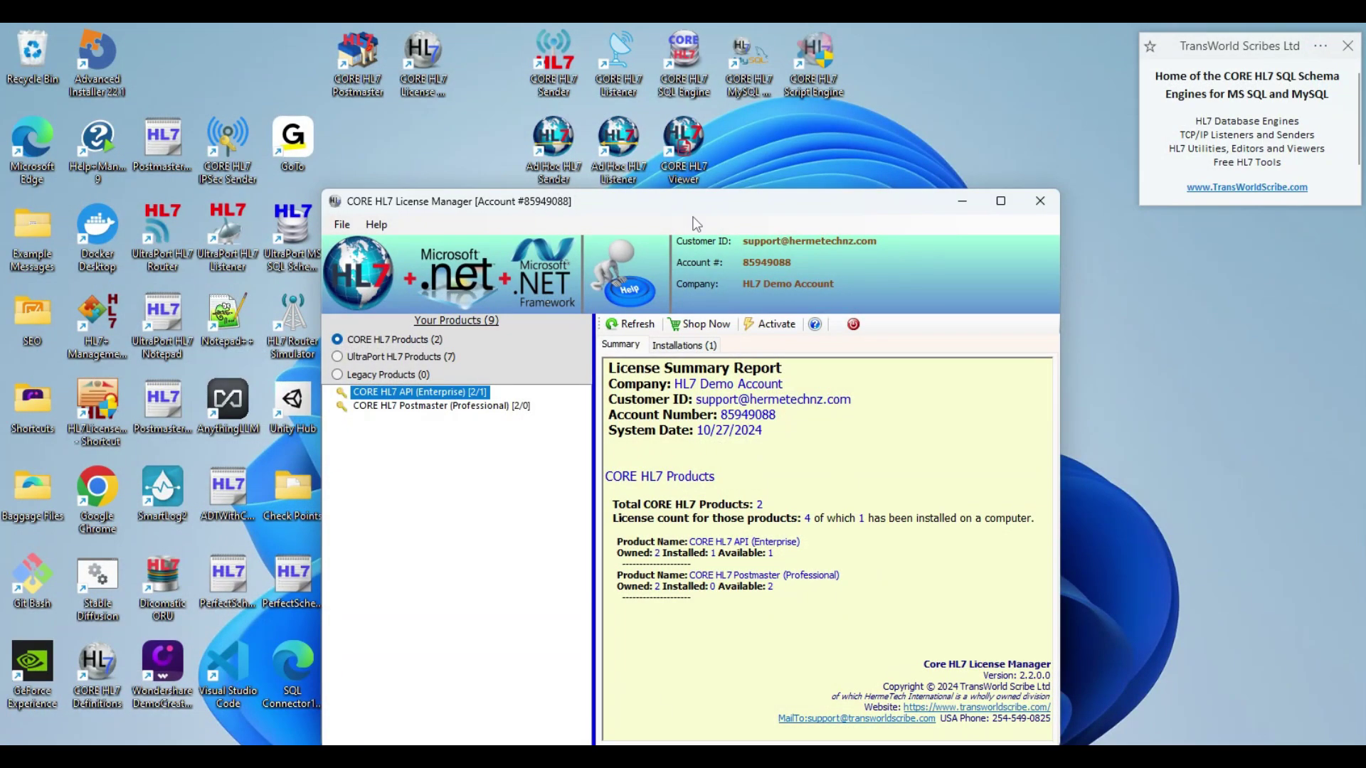
click(606, 61)
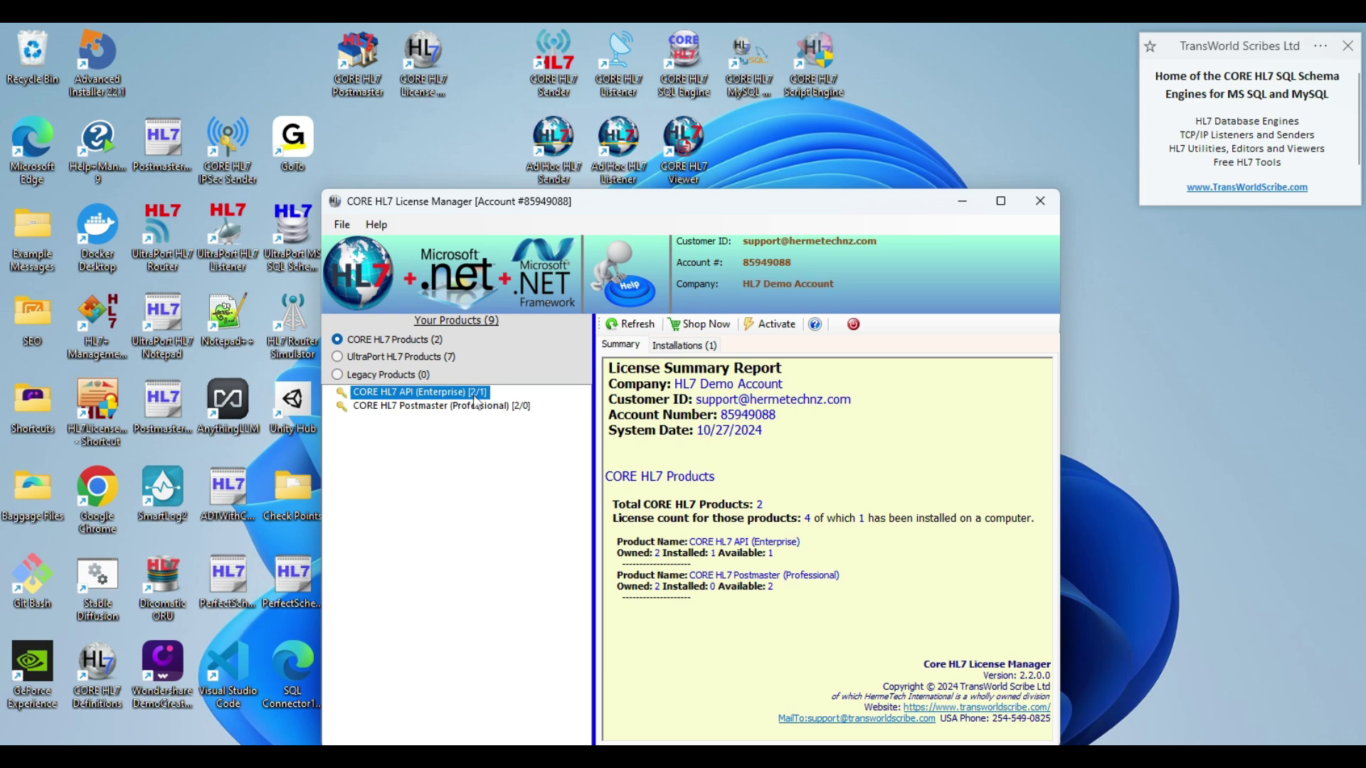
click(709, 347)
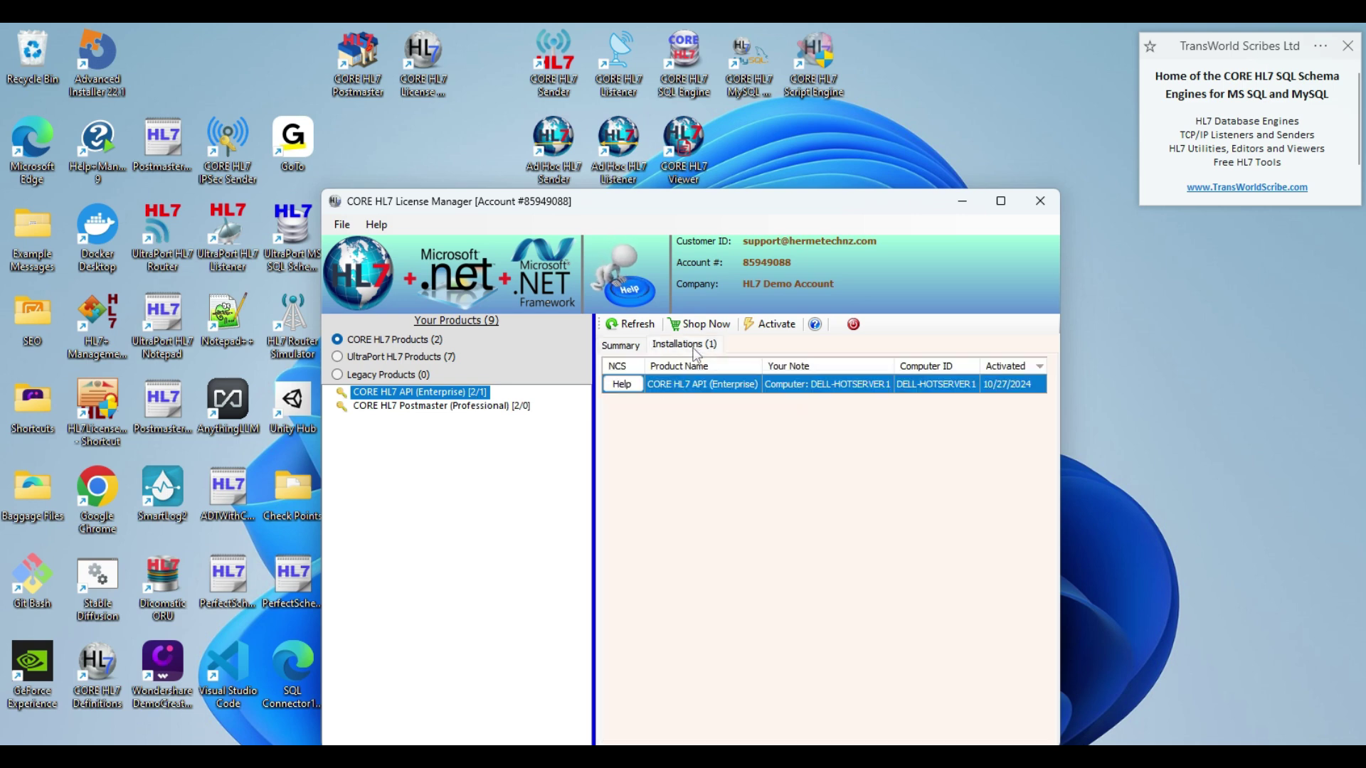
click(632, 344)
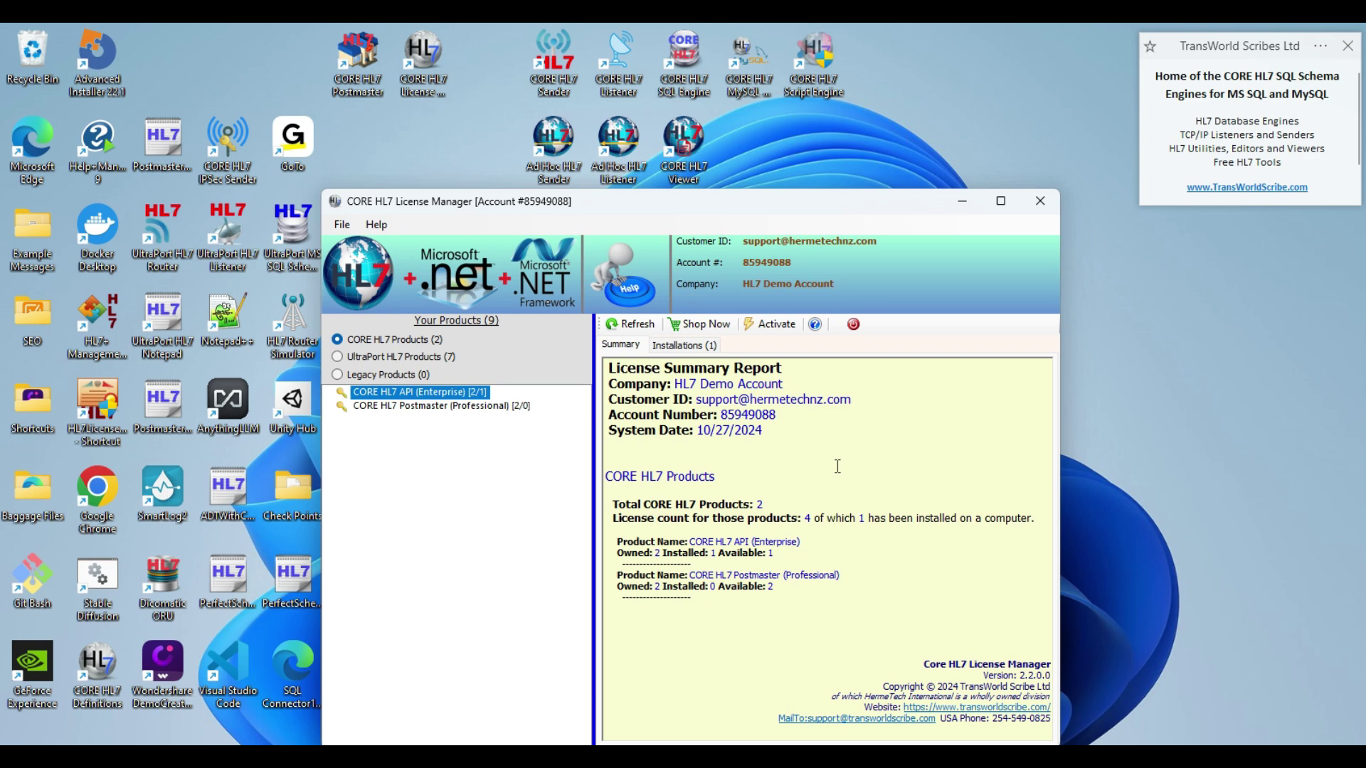
- Start online activation of a purchased license in TCP/IP Sender, choosing CORE HL7 API (Enterprise)
click(964, 204)
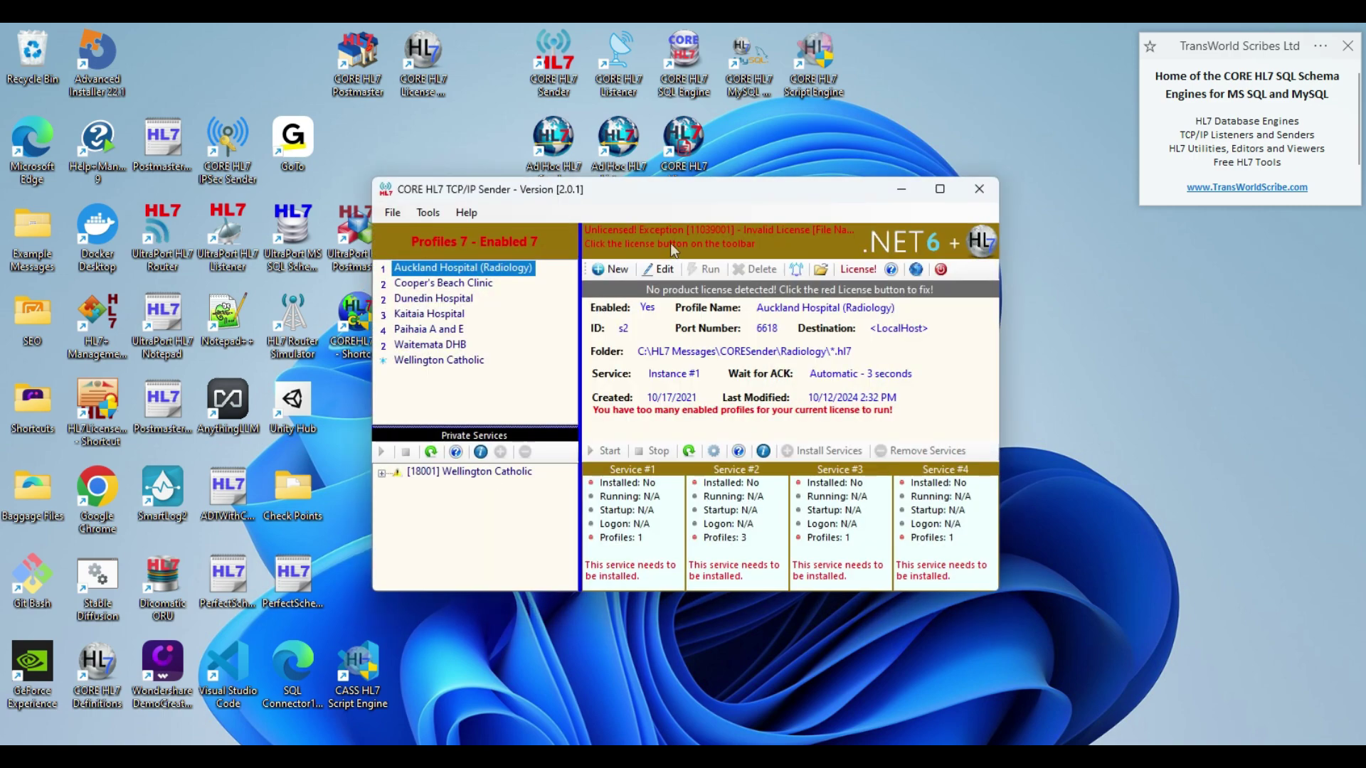
click(861, 273)
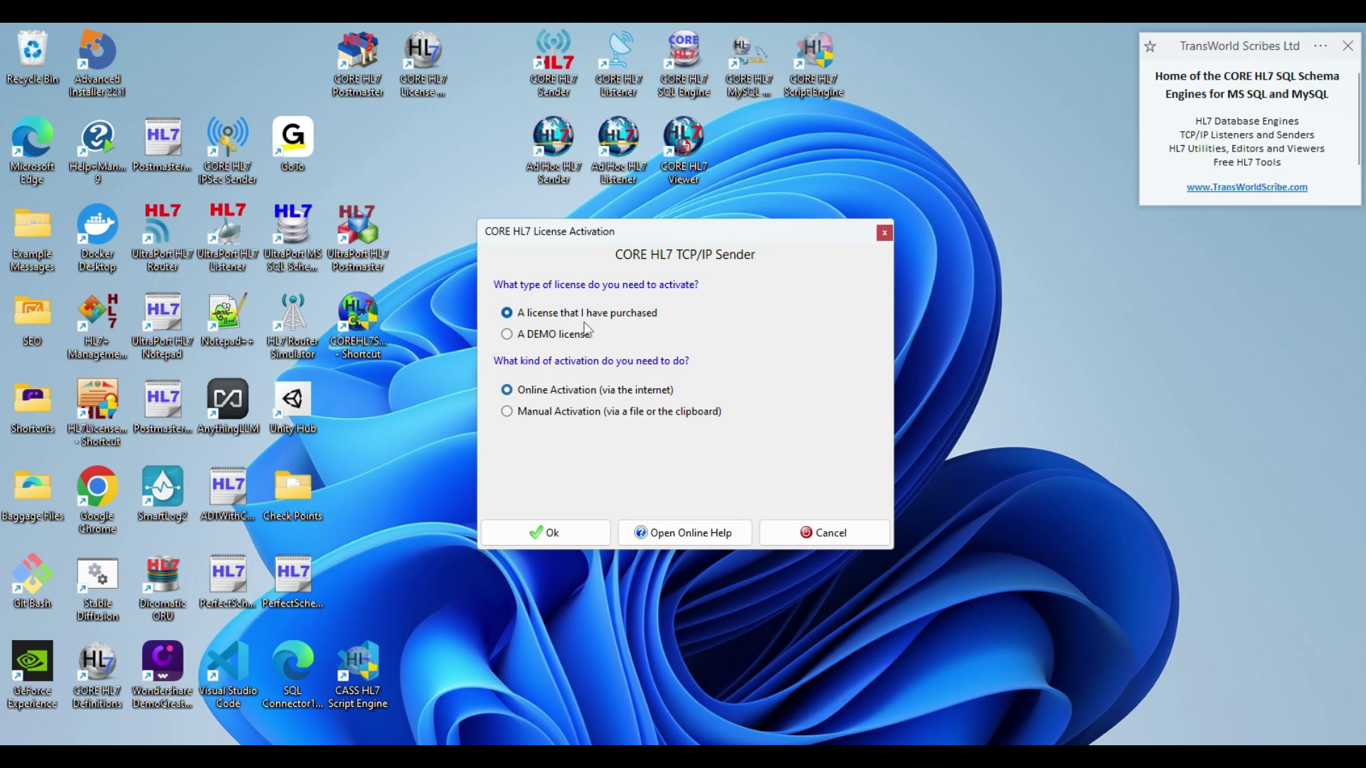
click(538, 532)
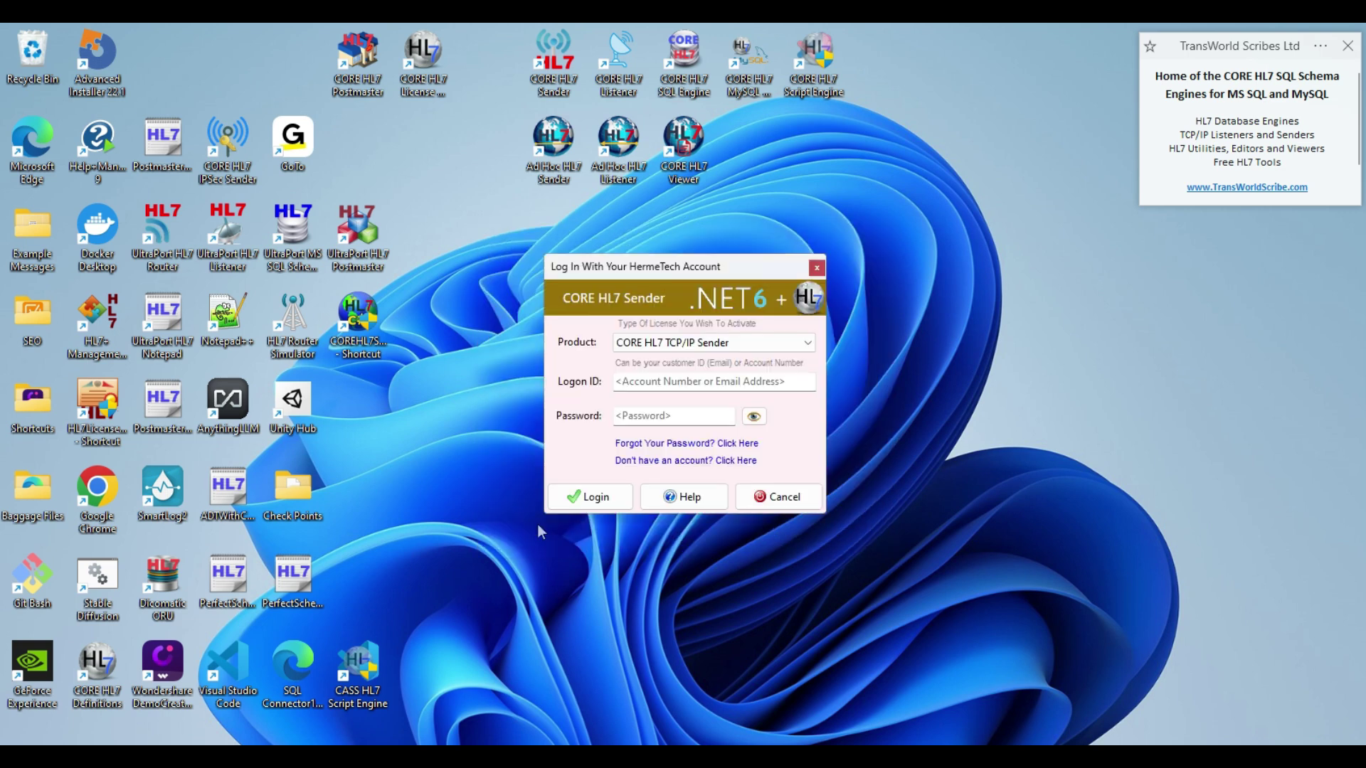
click(726, 345)
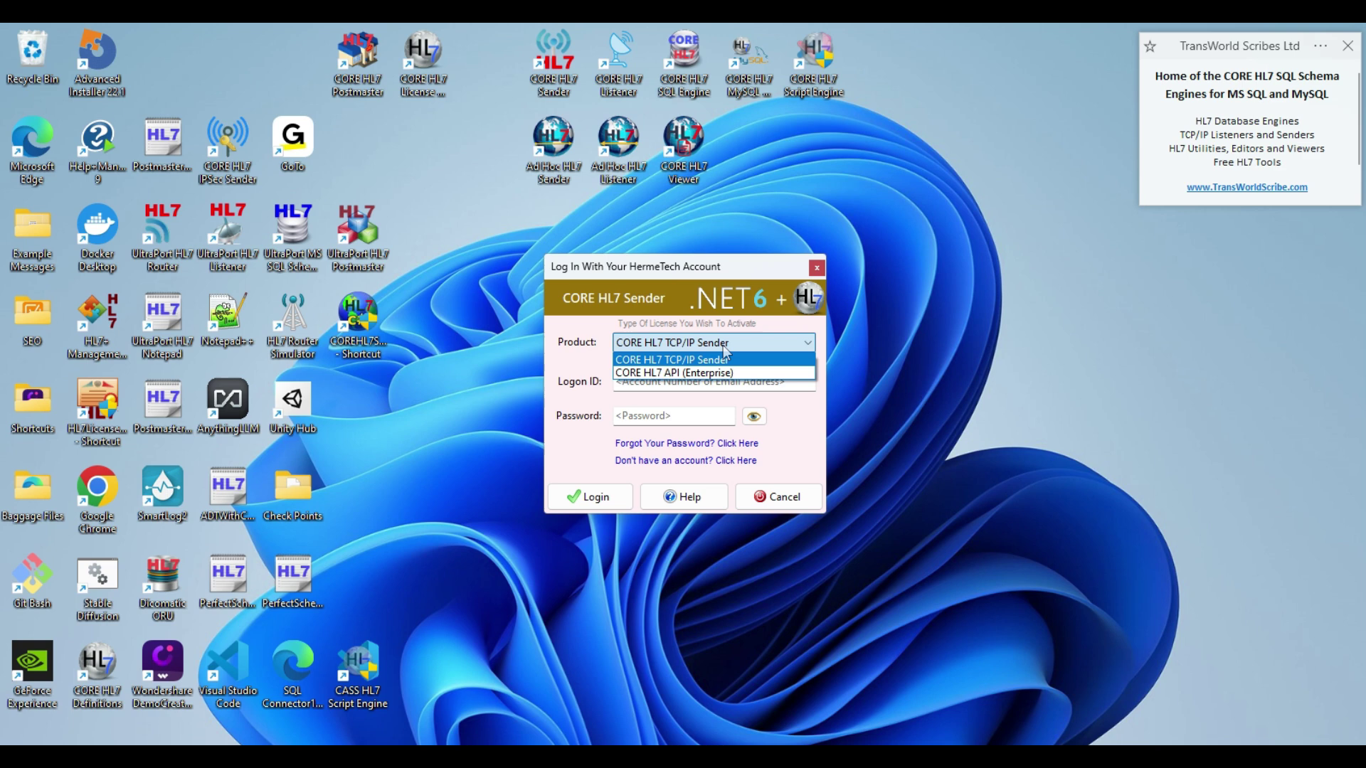
click(689, 379)
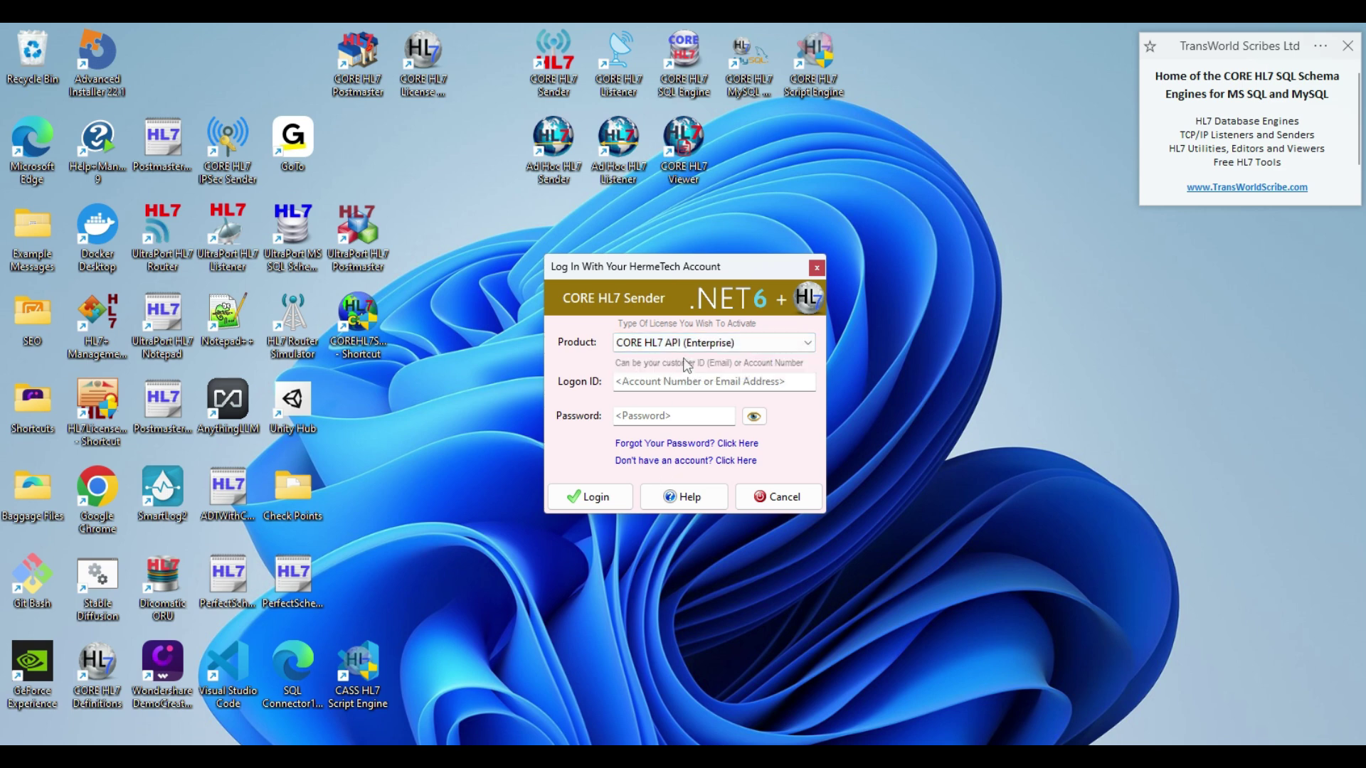
- Log in with the account's logon ID and password and activate the last API (Enterprise) license
click(676, 385)
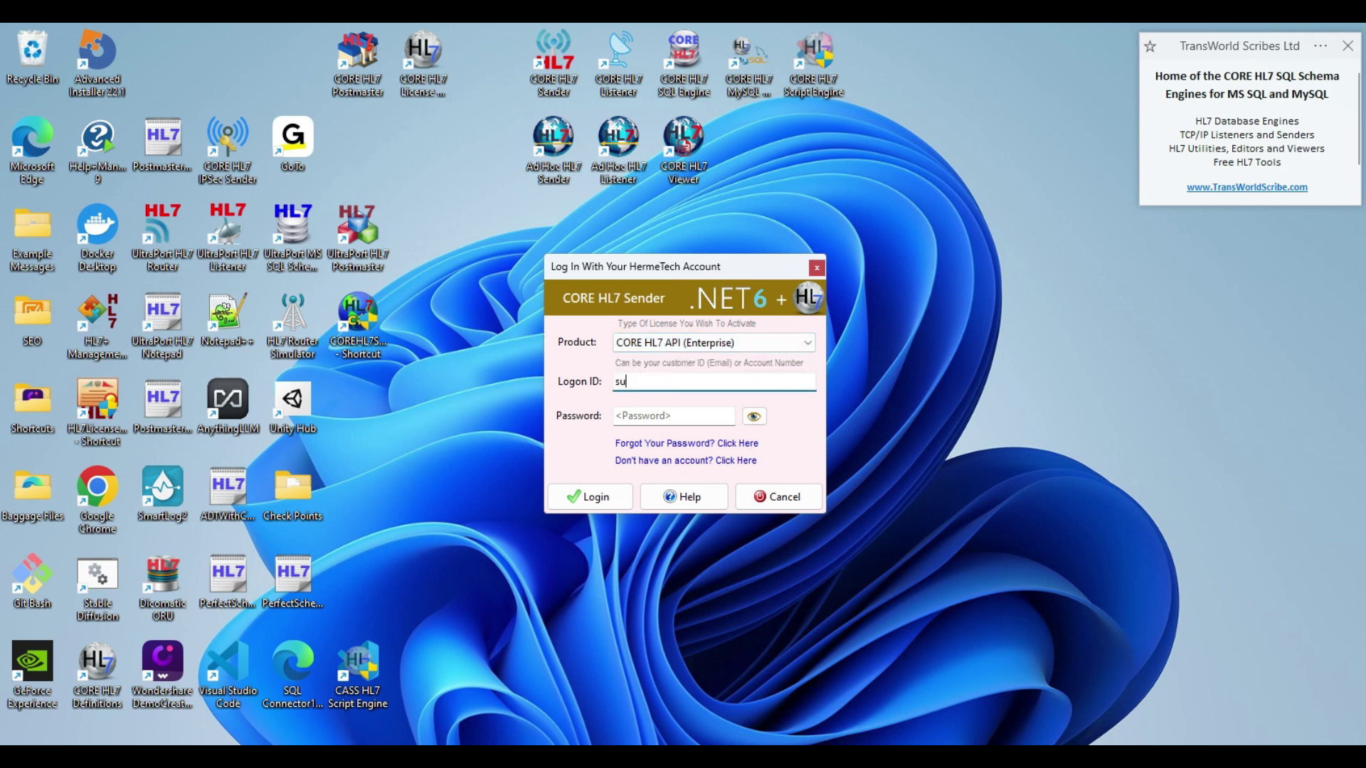
key(Tab)
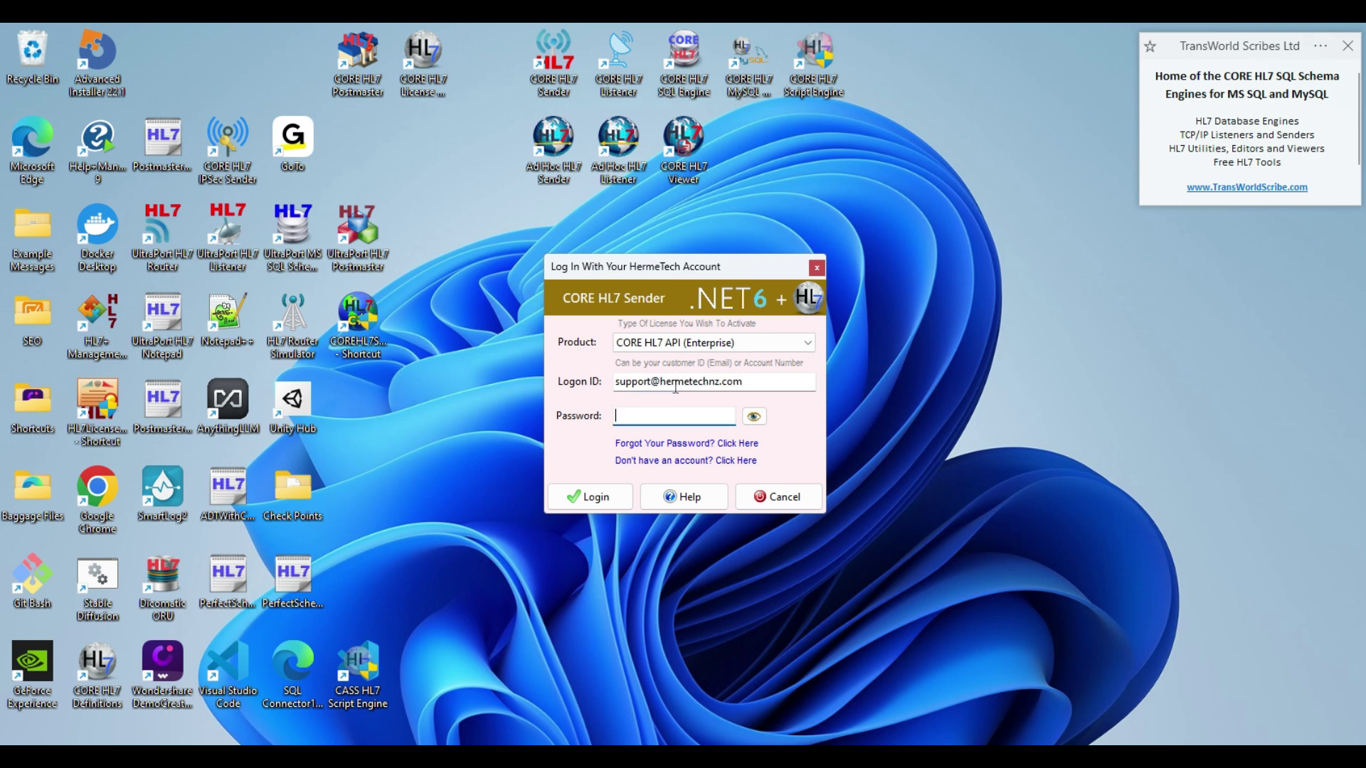
text(**********)
click(609, 496)
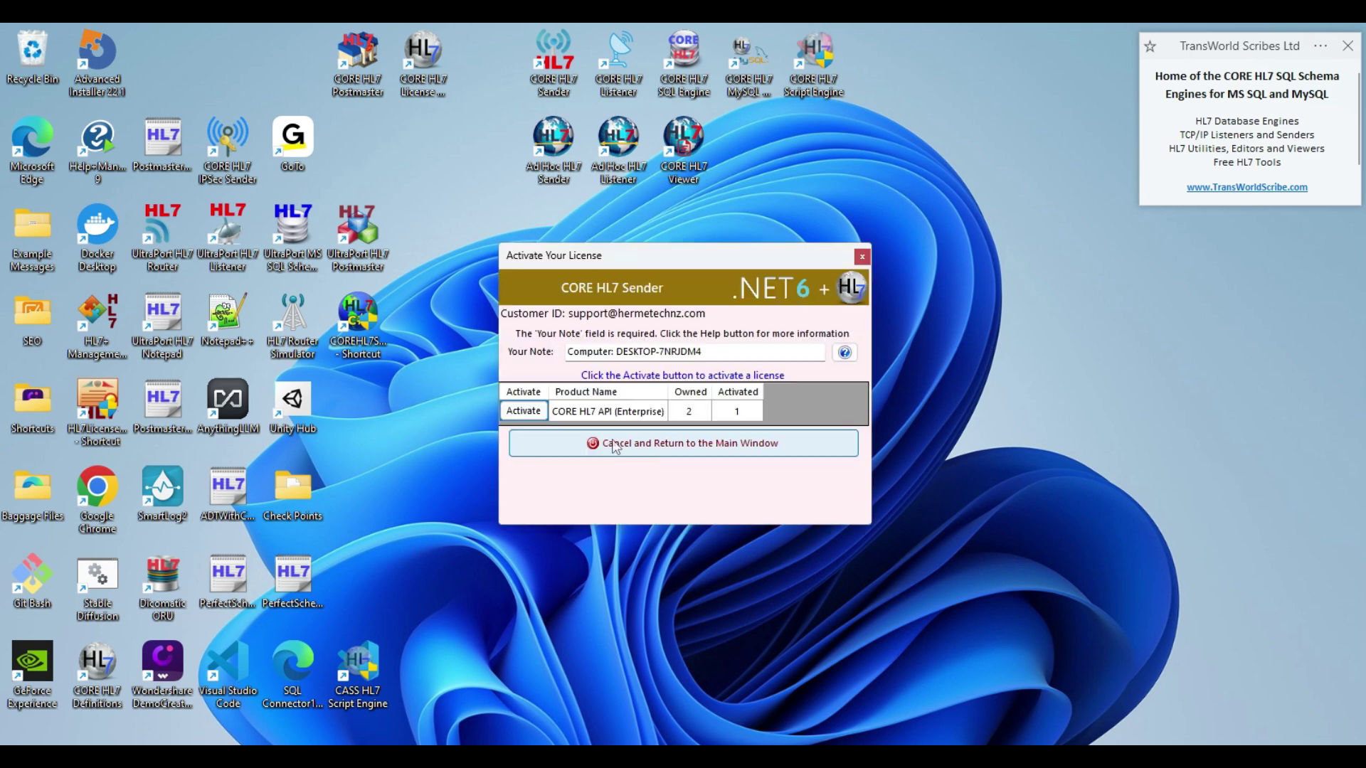
click(602, 418)
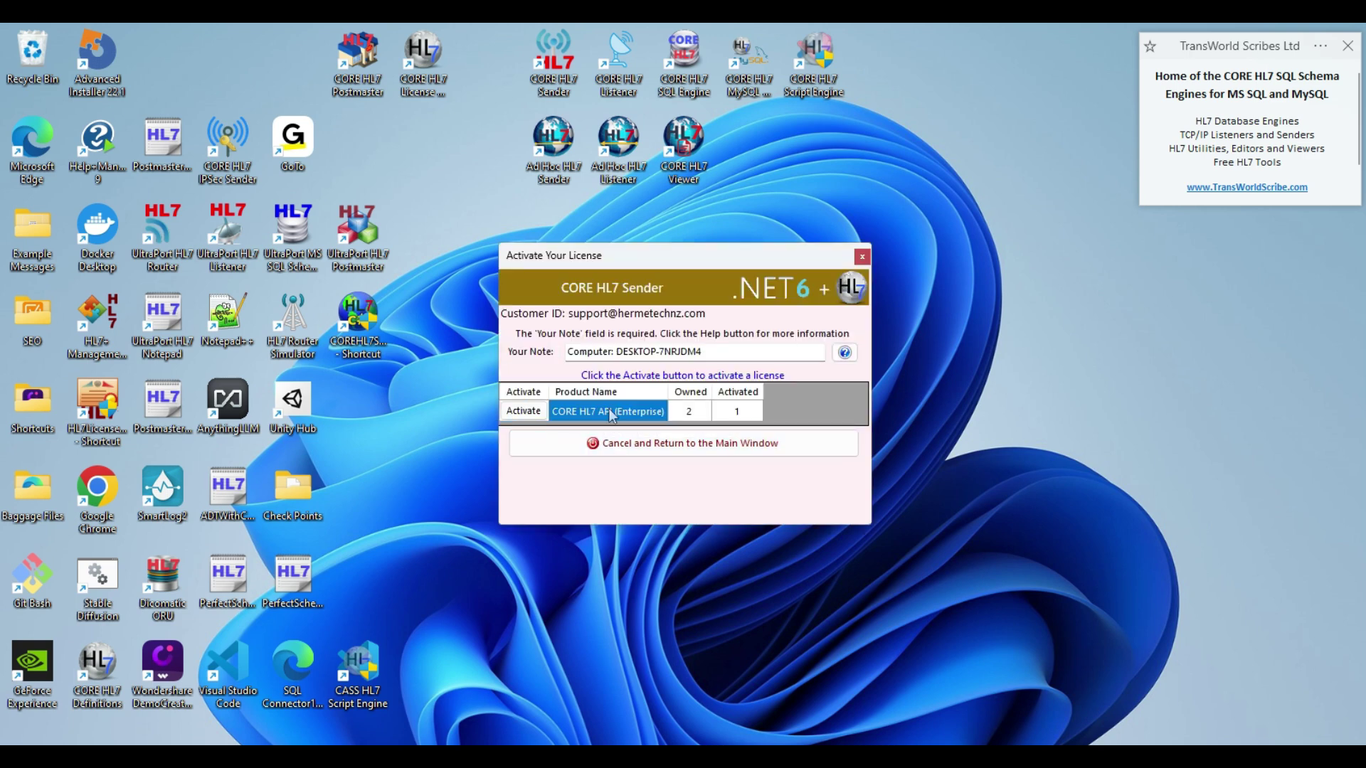
click(542, 416)
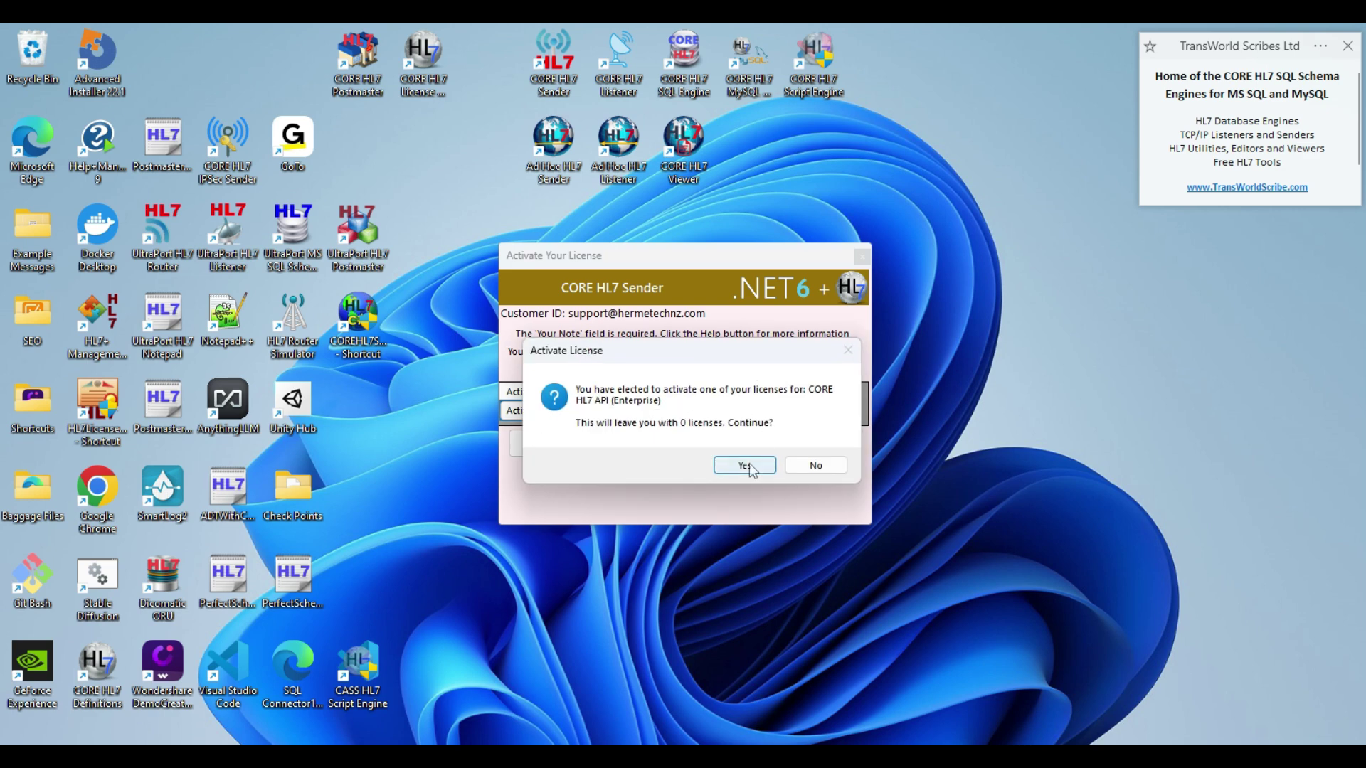
click(745, 466)
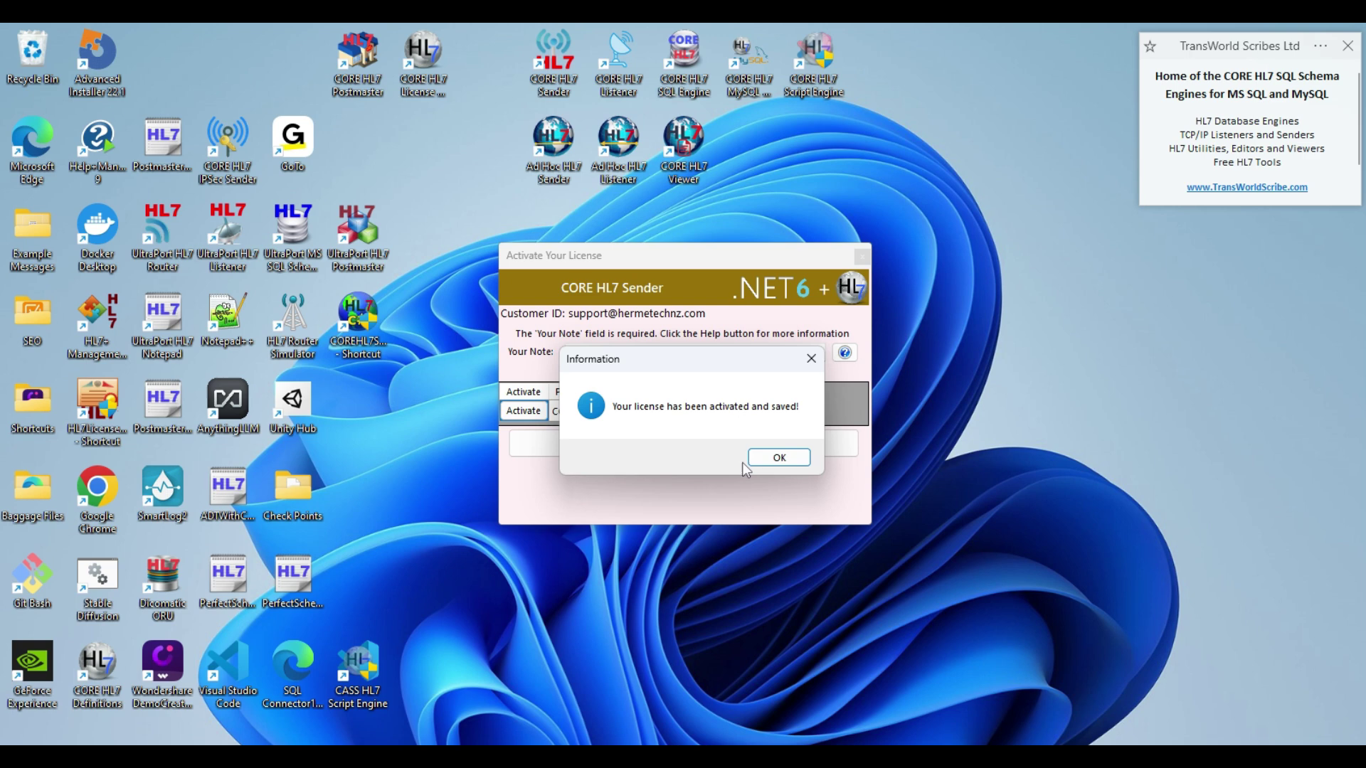
click(761, 458)
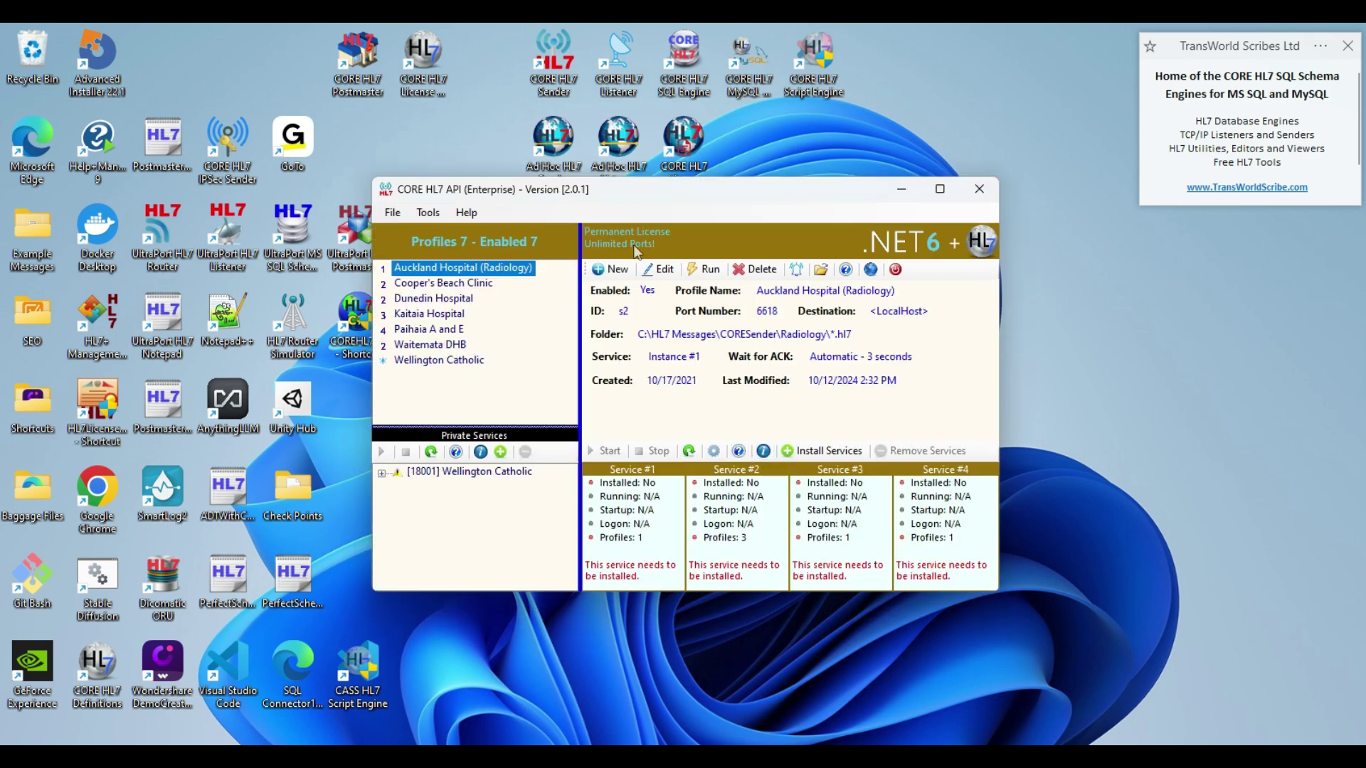
- Reload the account's license information and open help options for the newly activated installation
click(907, 192)
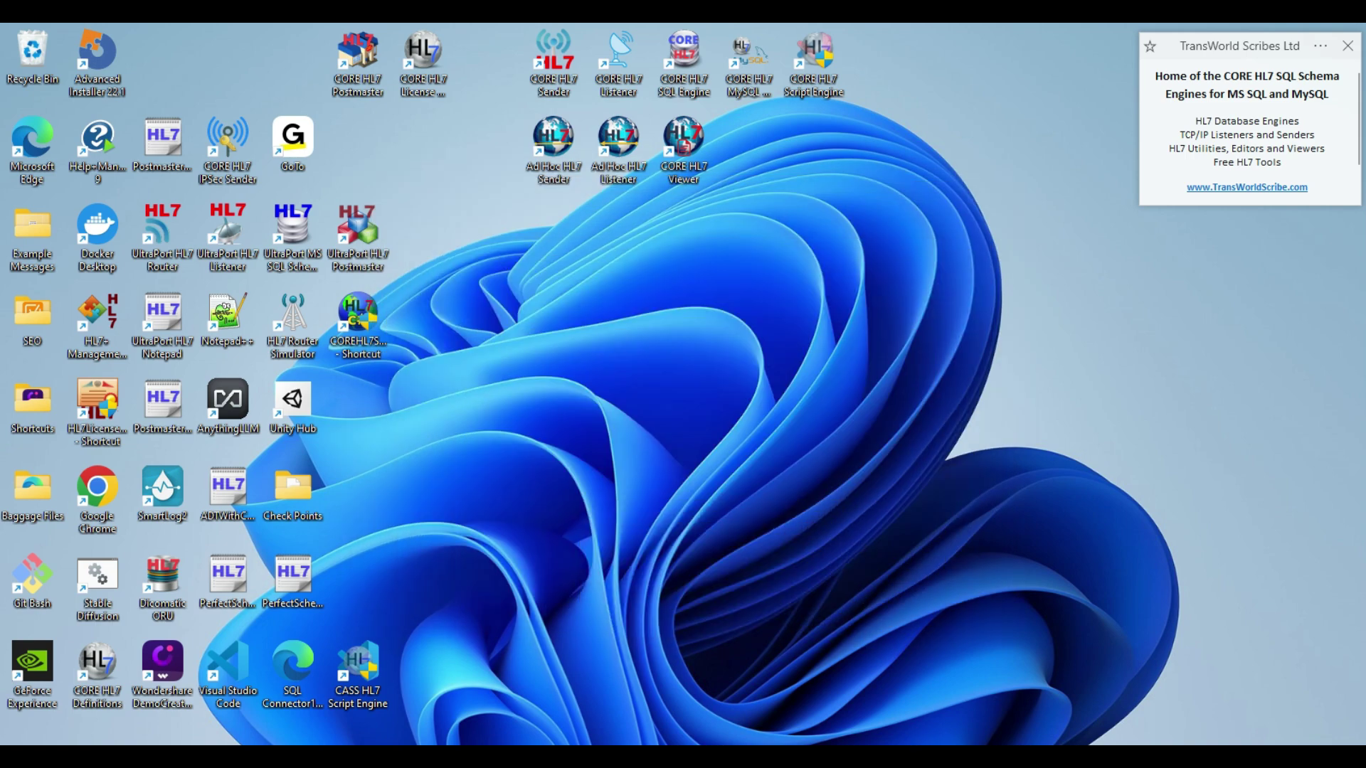
mouse_move(1024, 756)
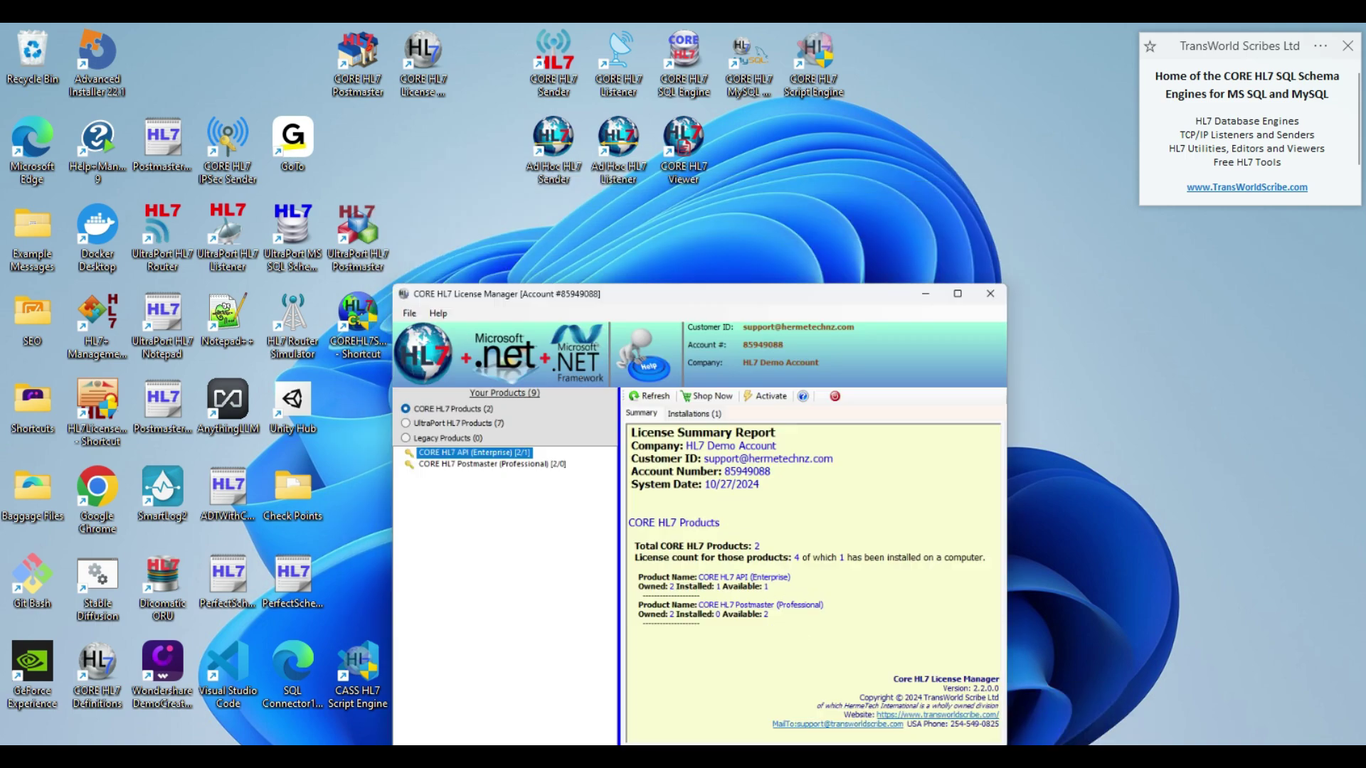
click(614, 326)
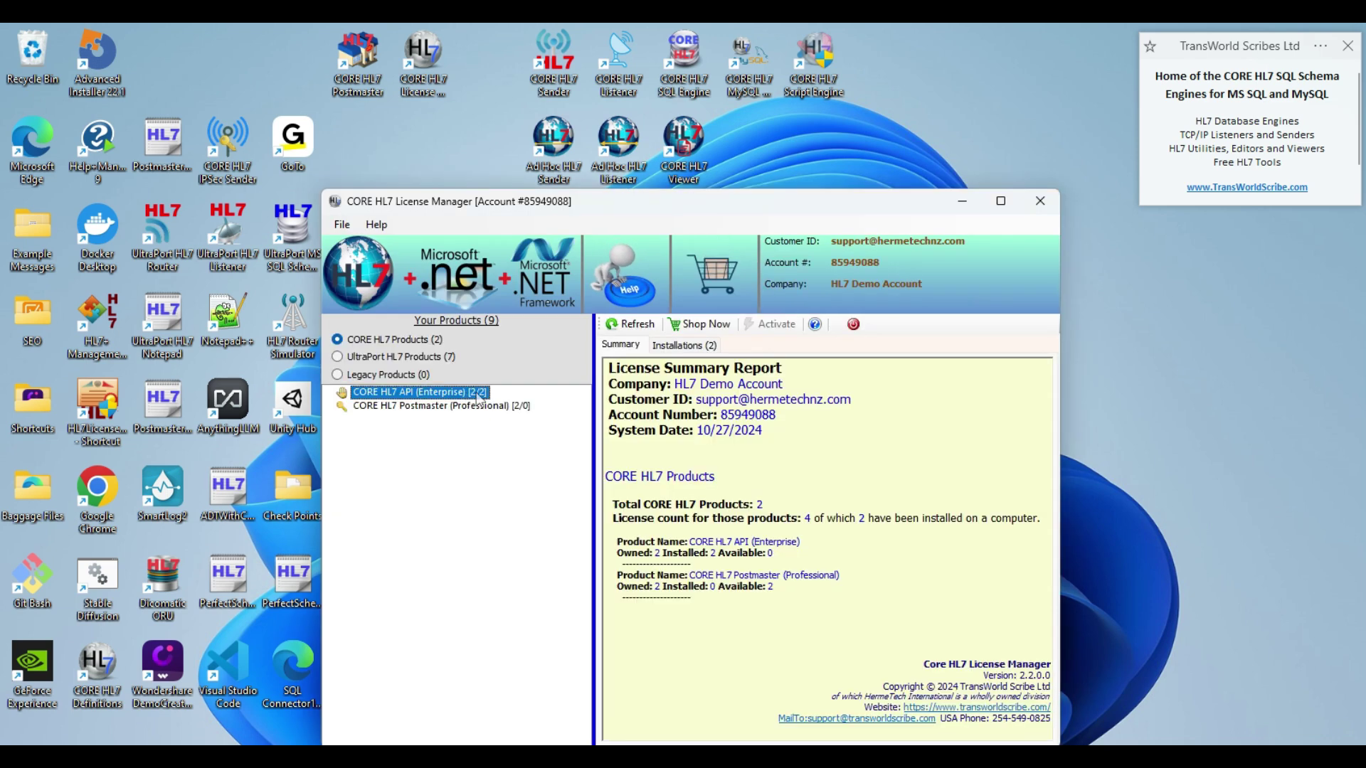
click(683, 345)
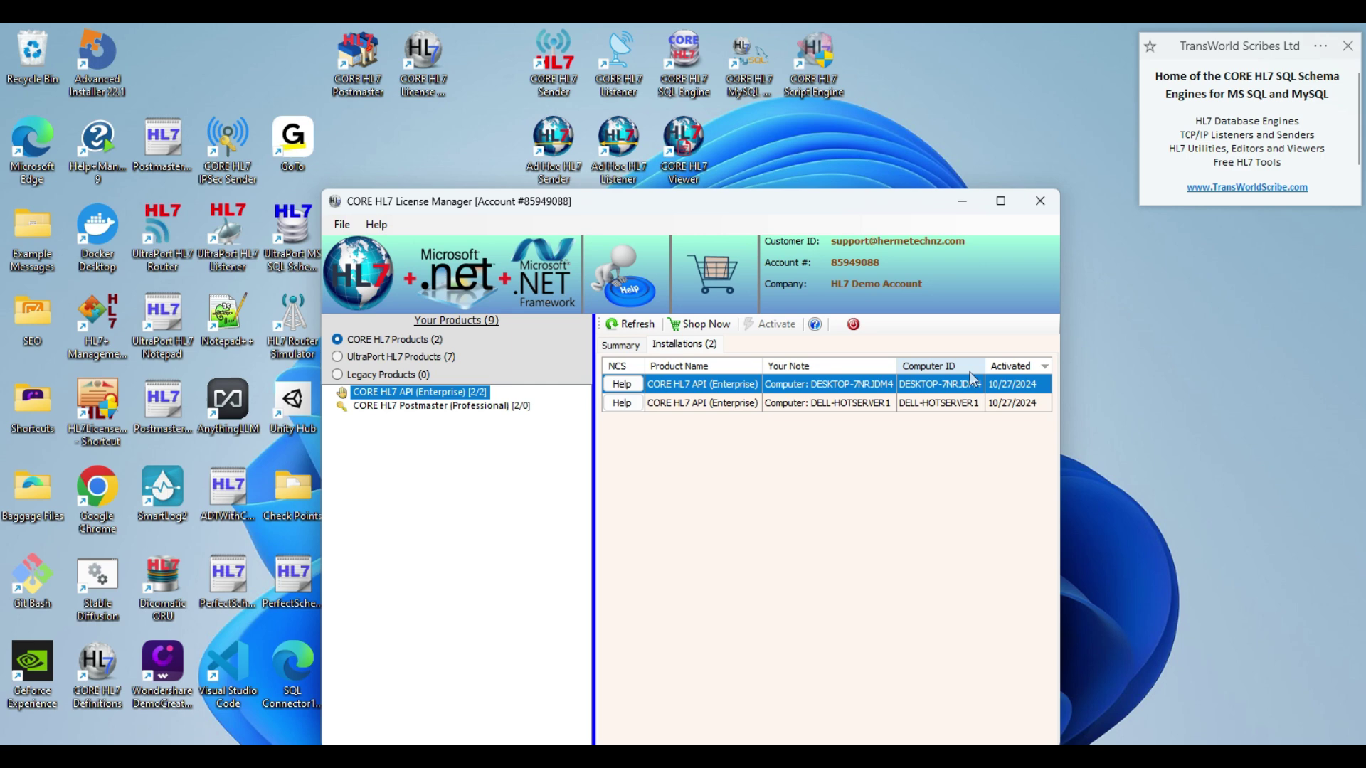
click(624, 389)
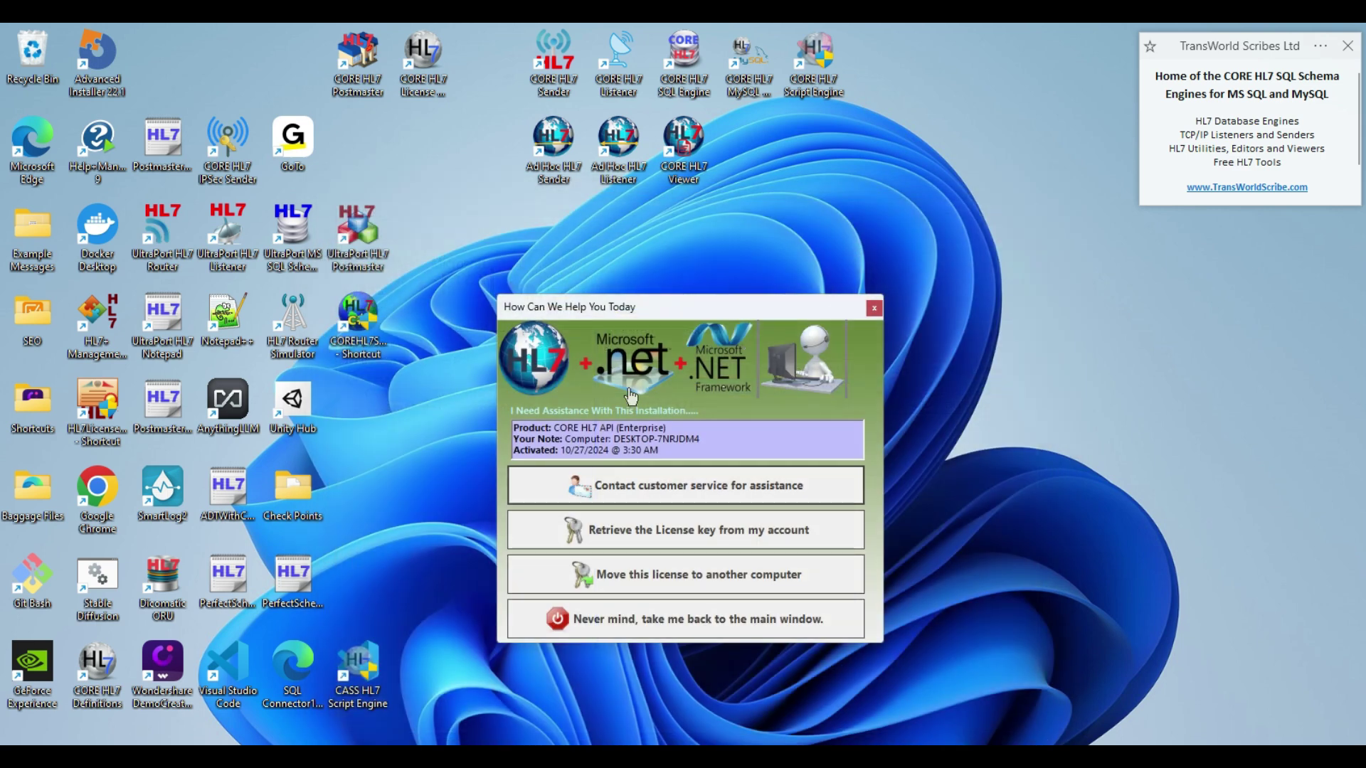
- Download the installation's activation key, copy it to the clipboard, and close License Manager
click(660, 535)
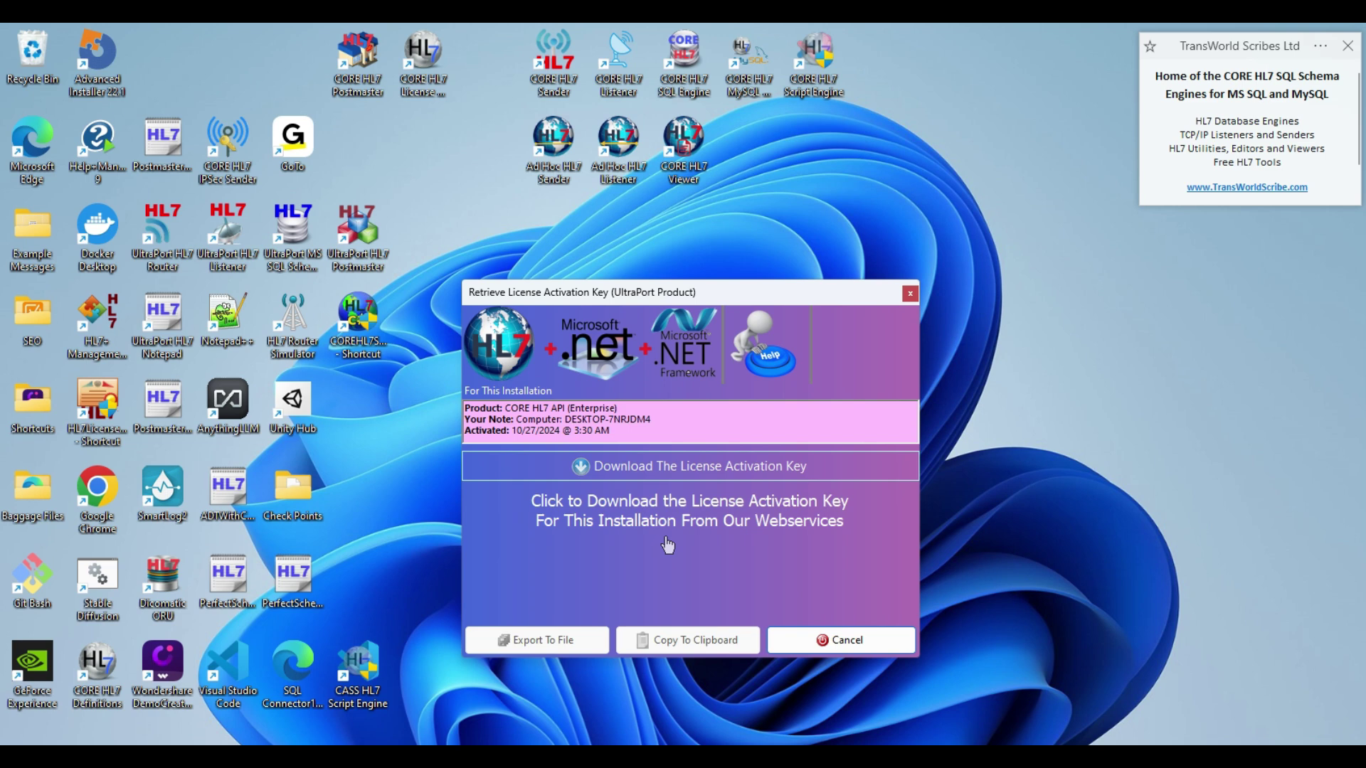
click(668, 470)
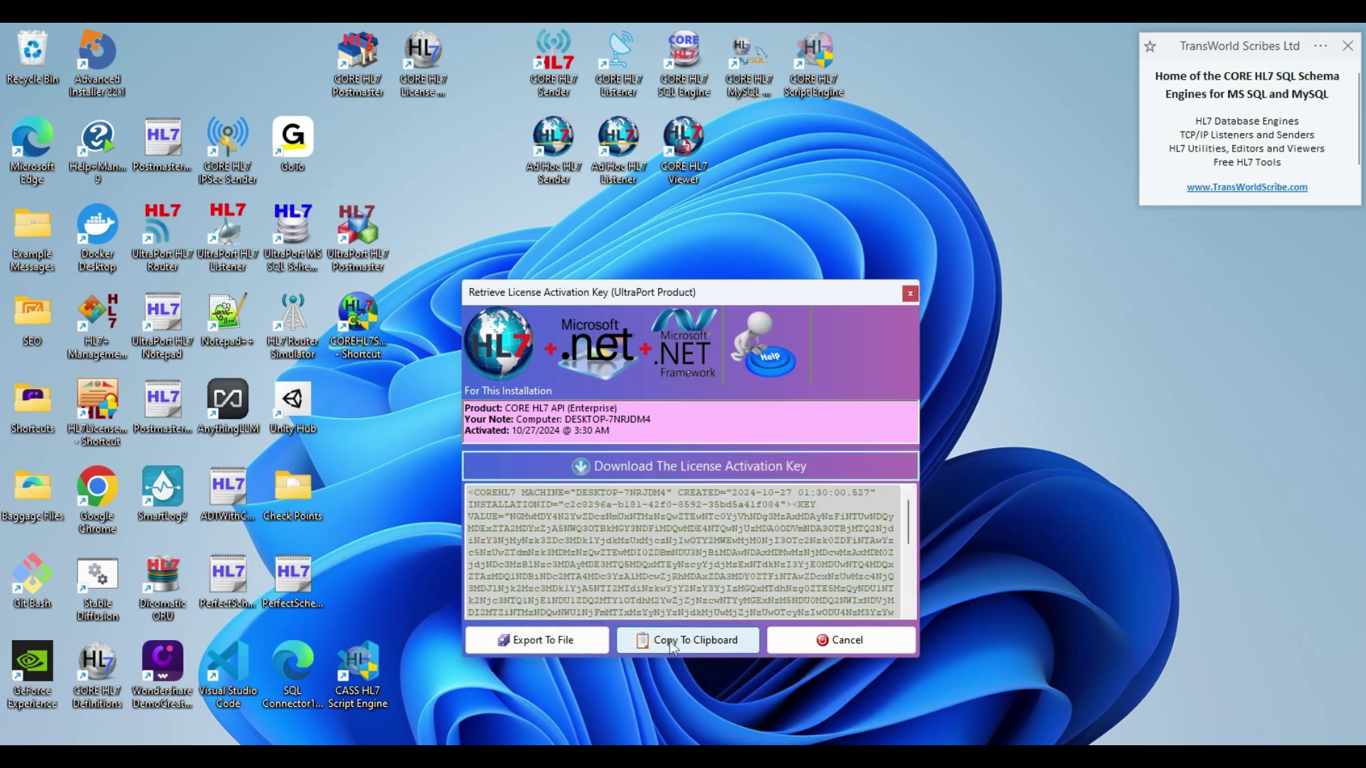
click(670, 642)
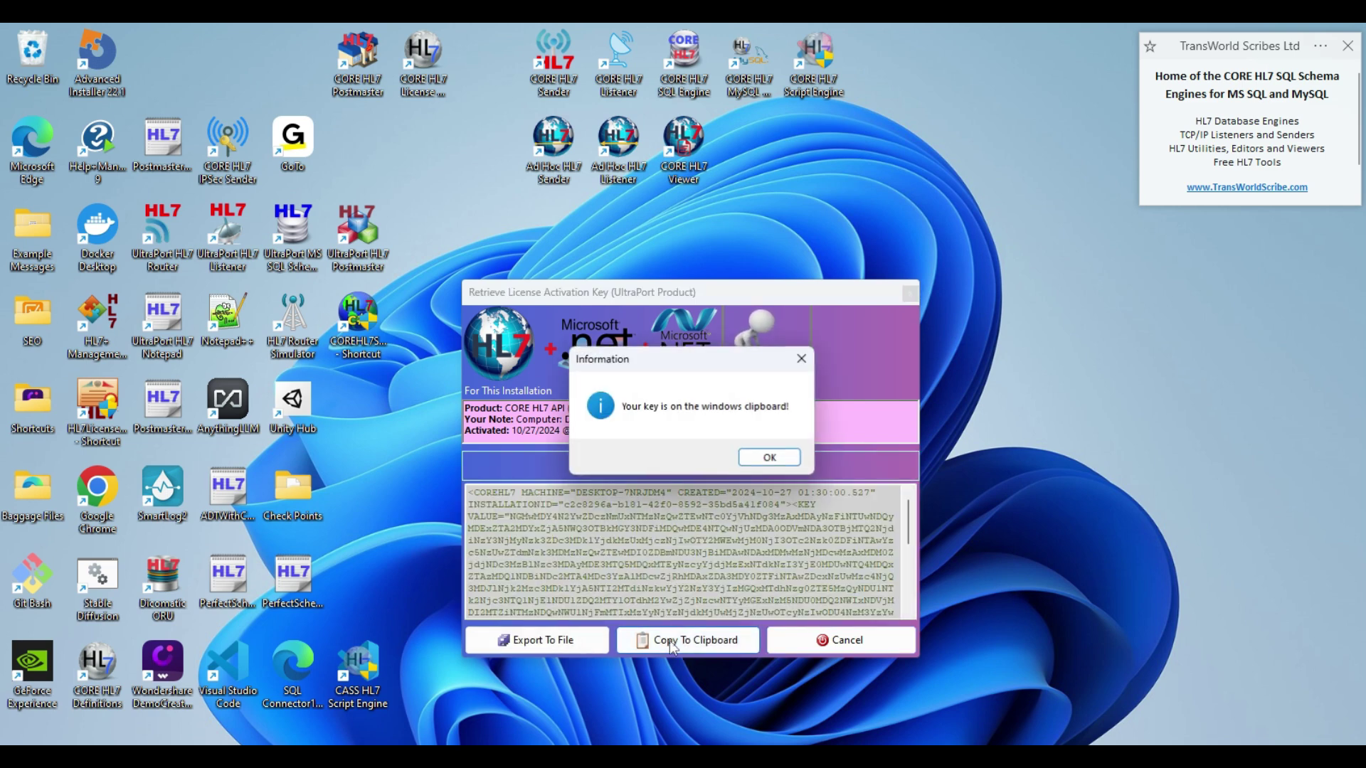
click(770, 457)
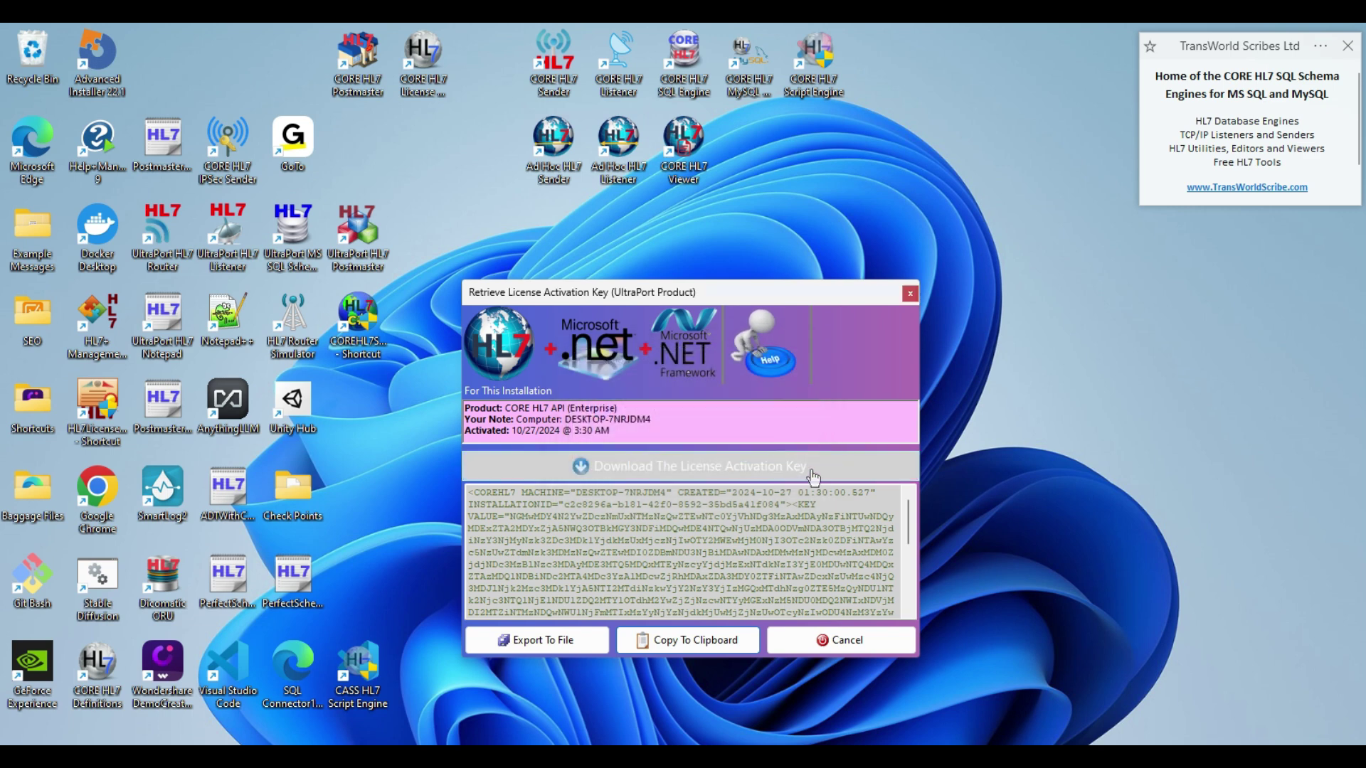
click(836, 641)
click(1040, 200)
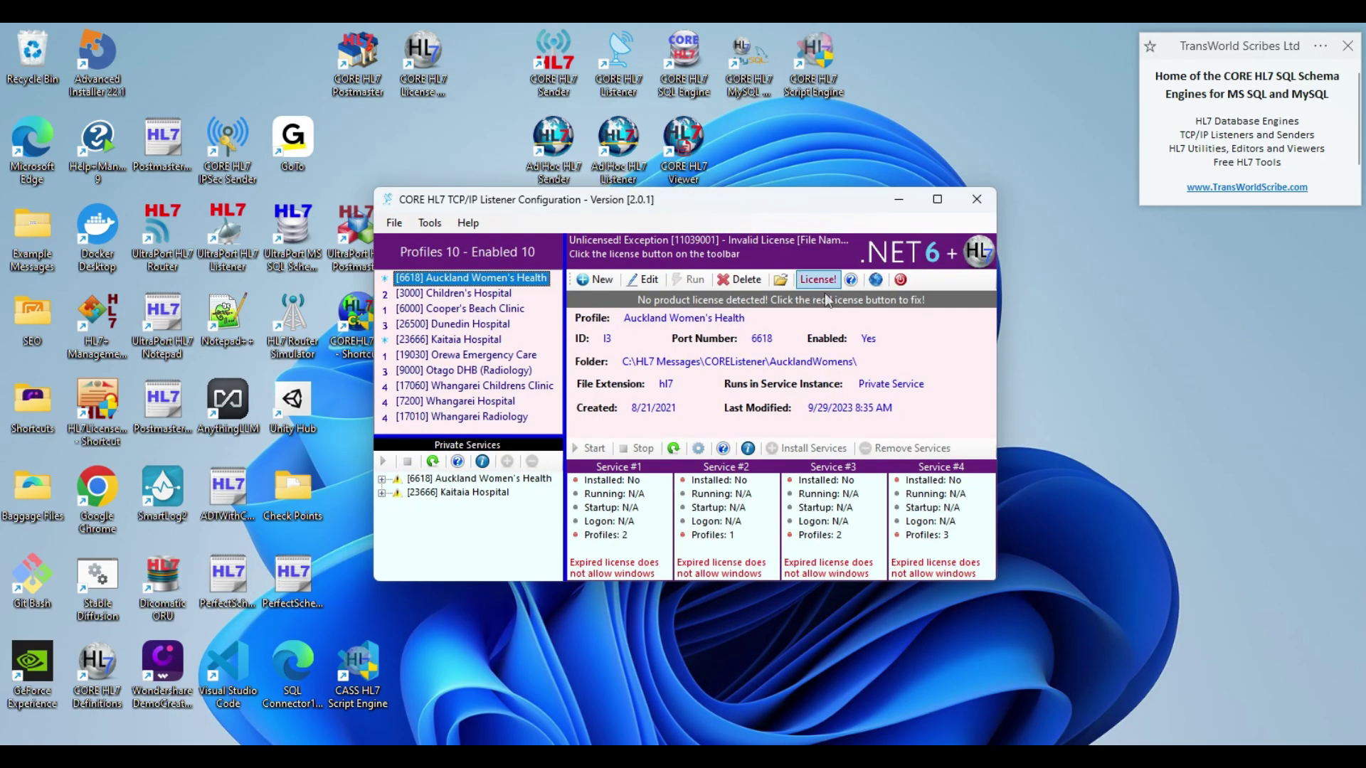
- Manually activate the TCP/IP Listener using the activation key on the Windows clipboard
click(818, 280)
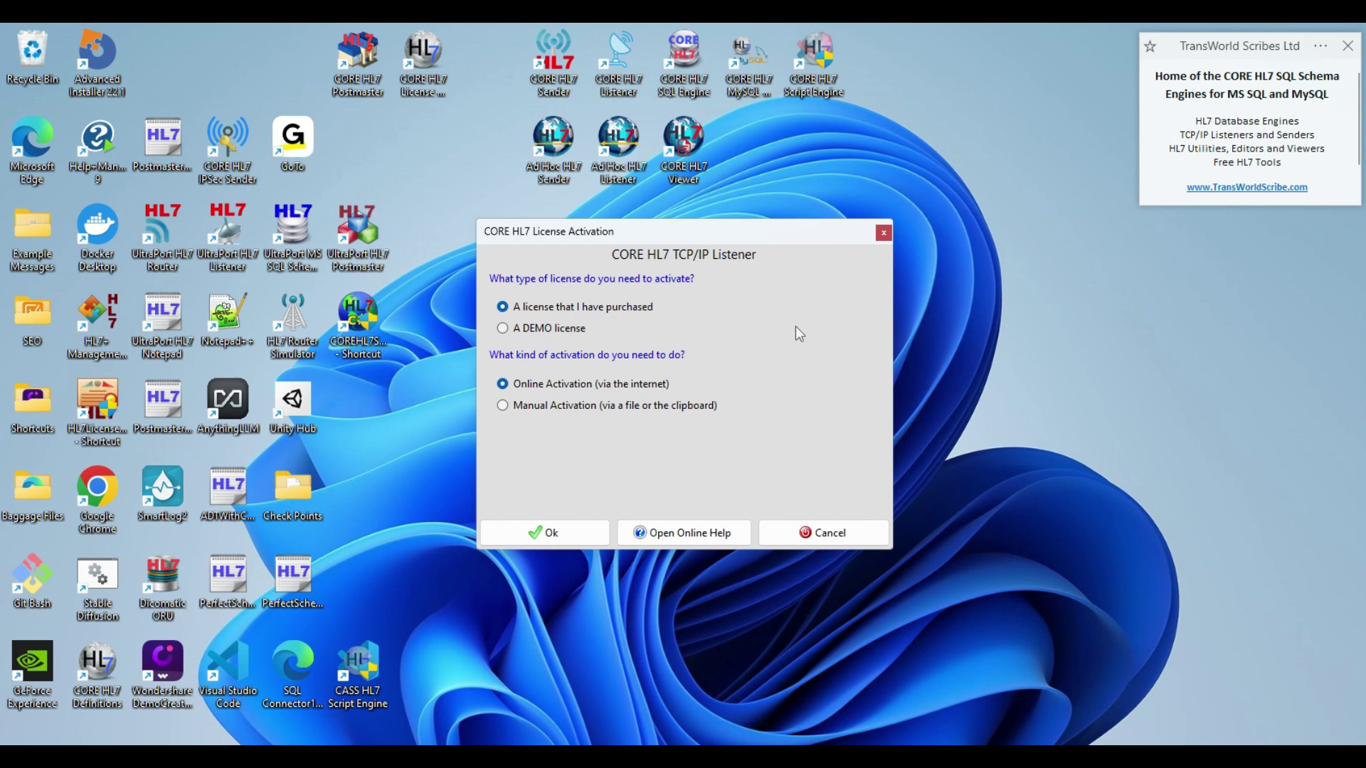
click(506, 407)
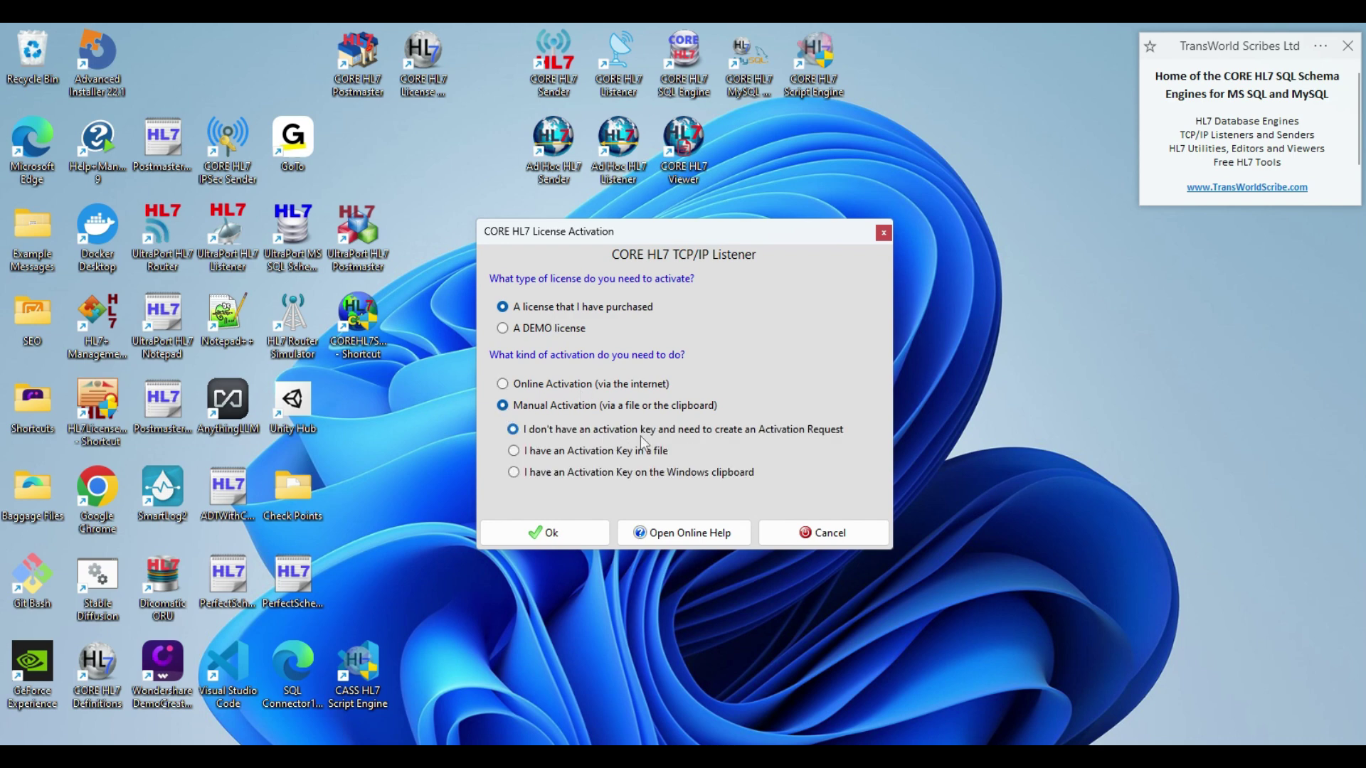
click(514, 473)
click(554, 535)
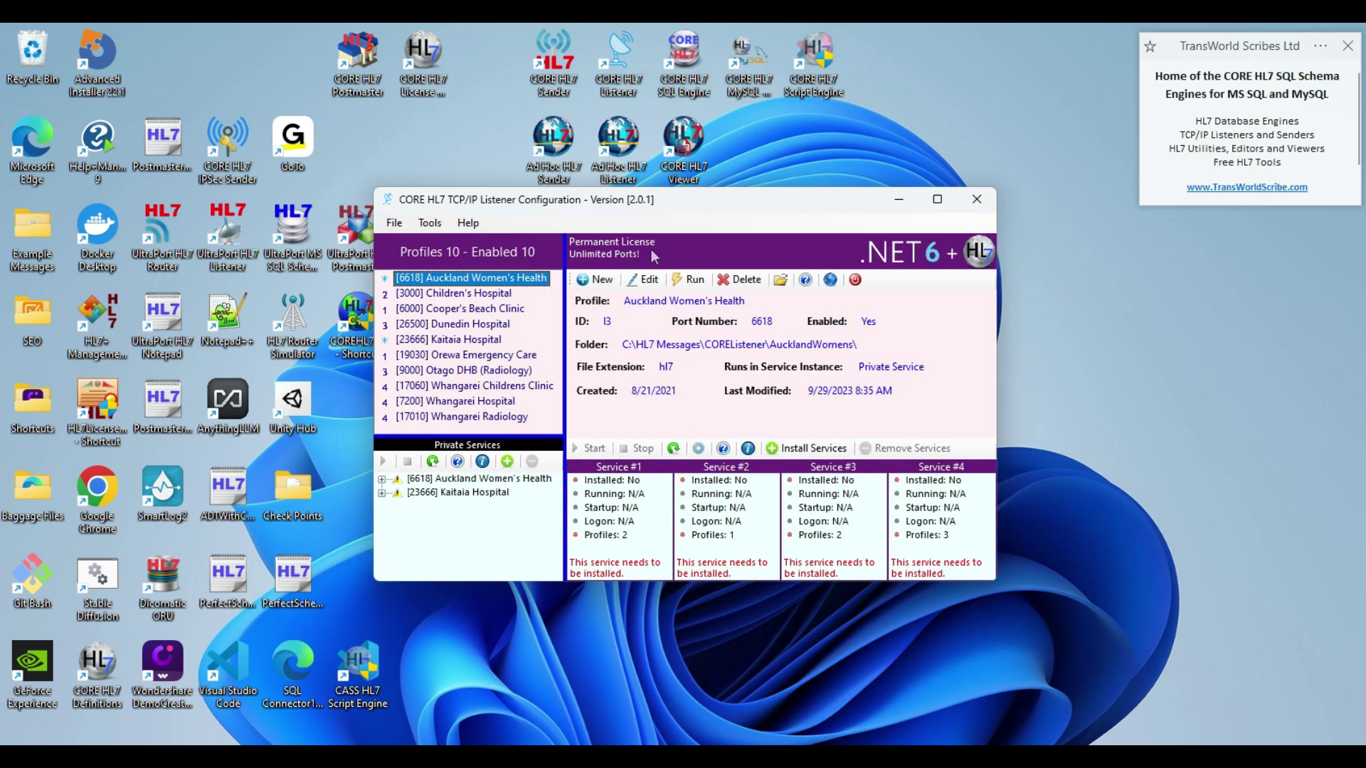
- Accept the SQL Schema Engine EULA, import the clipboard license, and let the program restart
click(897, 202)
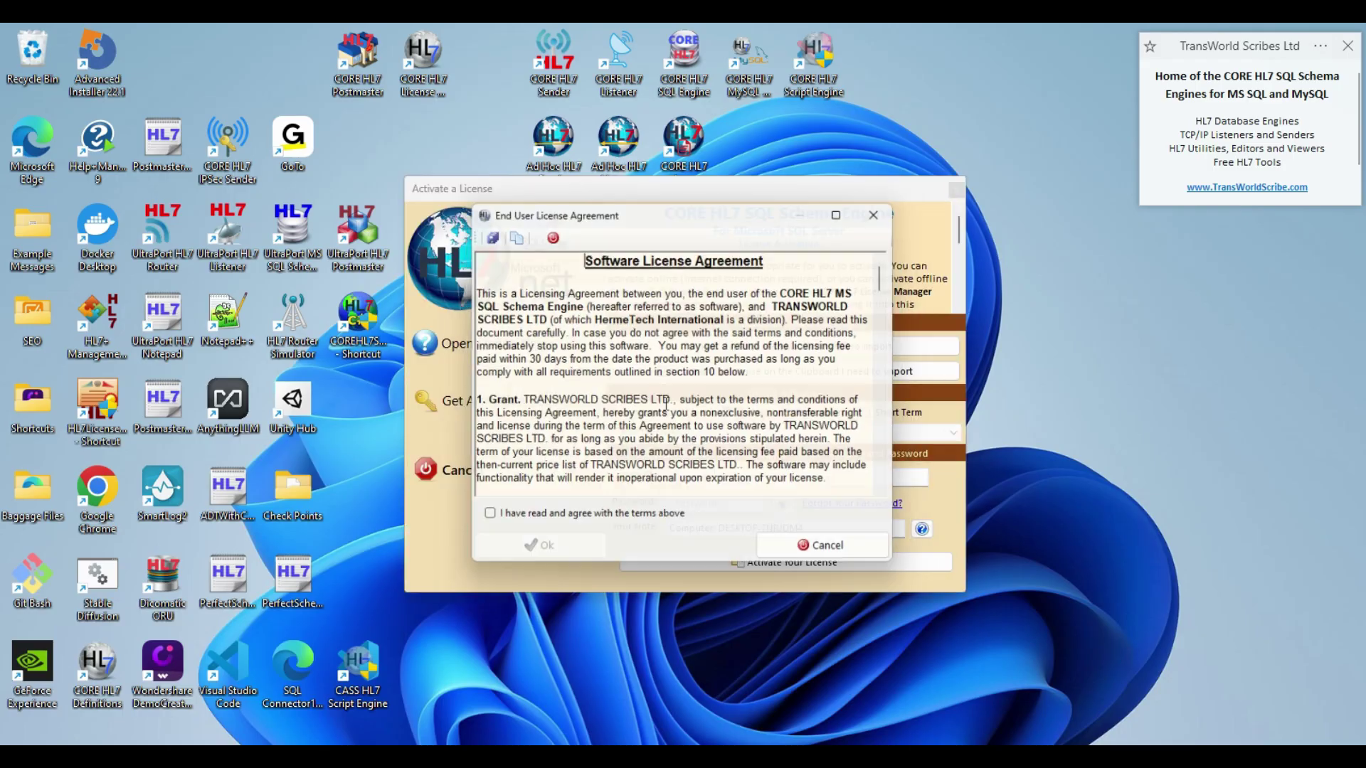
click(527, 522)
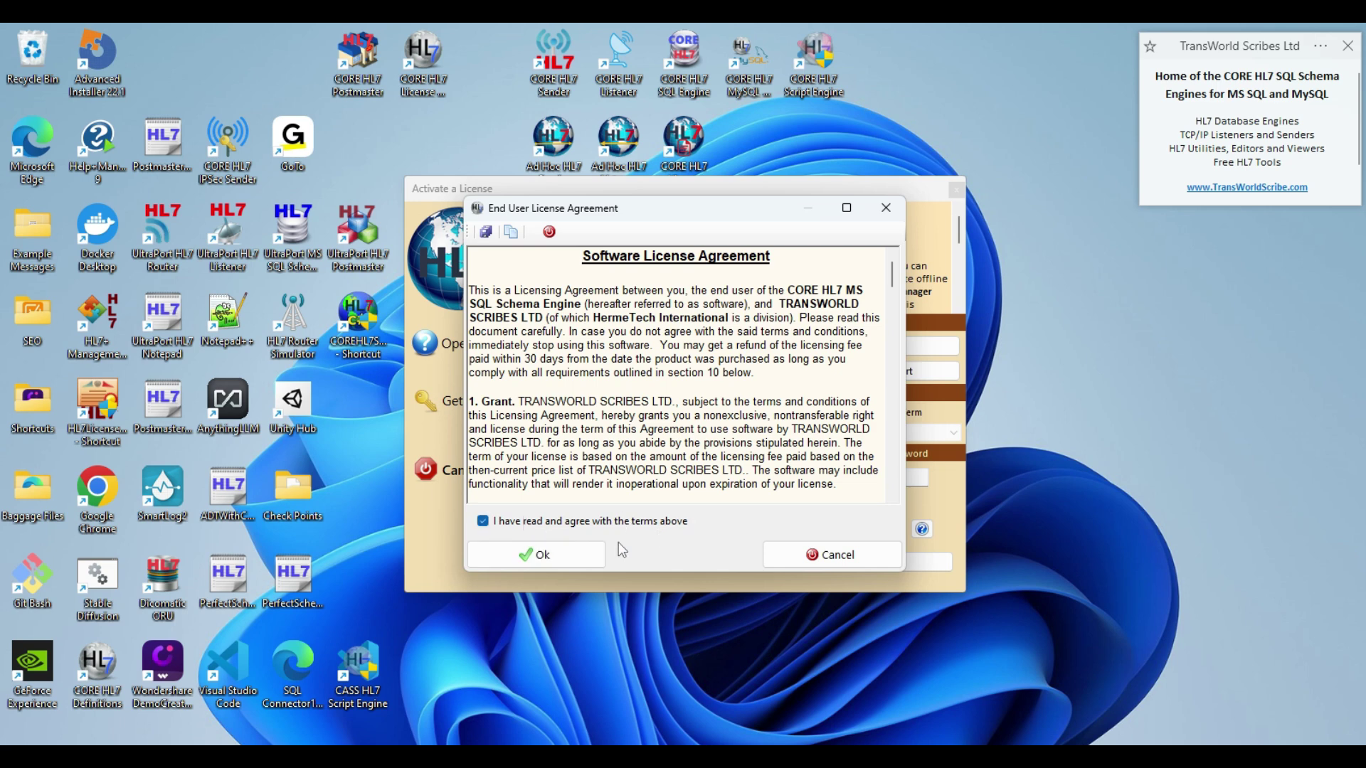
click(569, 555)
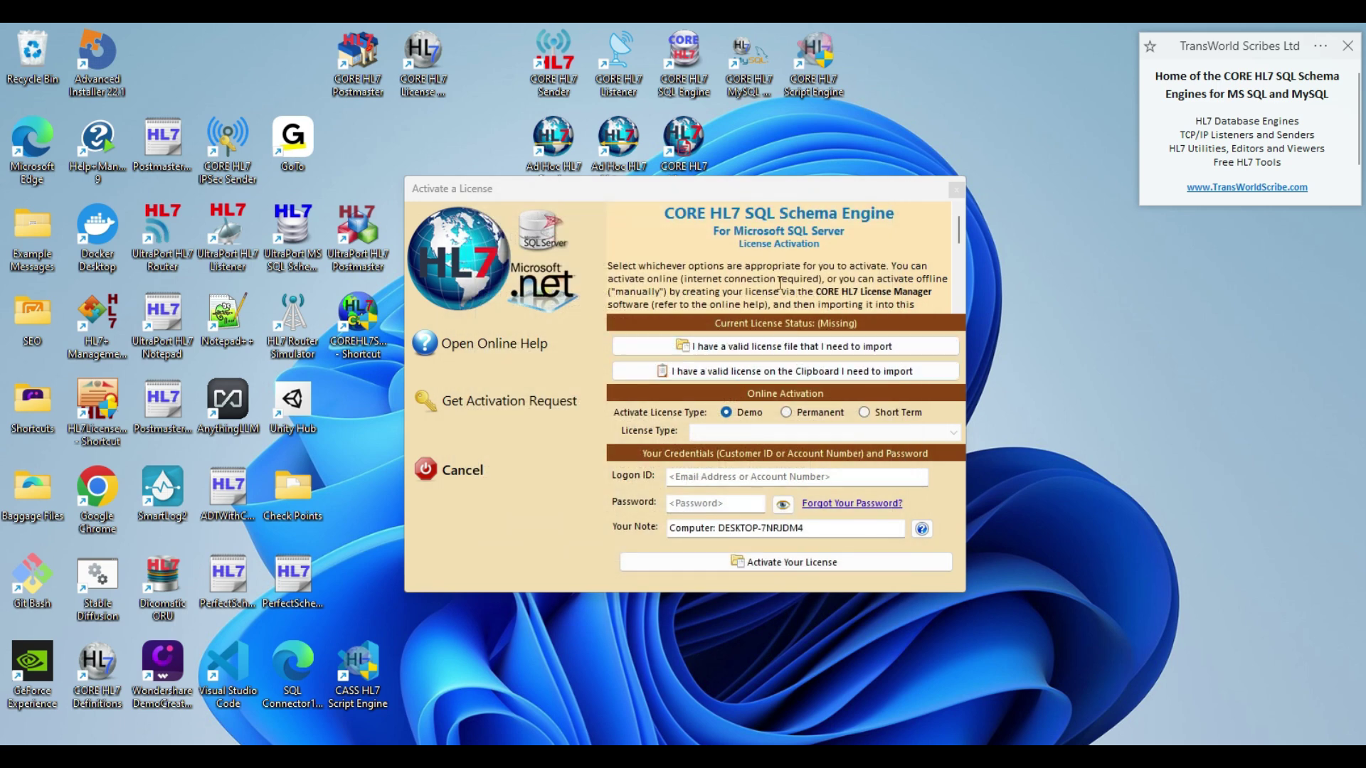
click(802, 377)
click(769, 459)
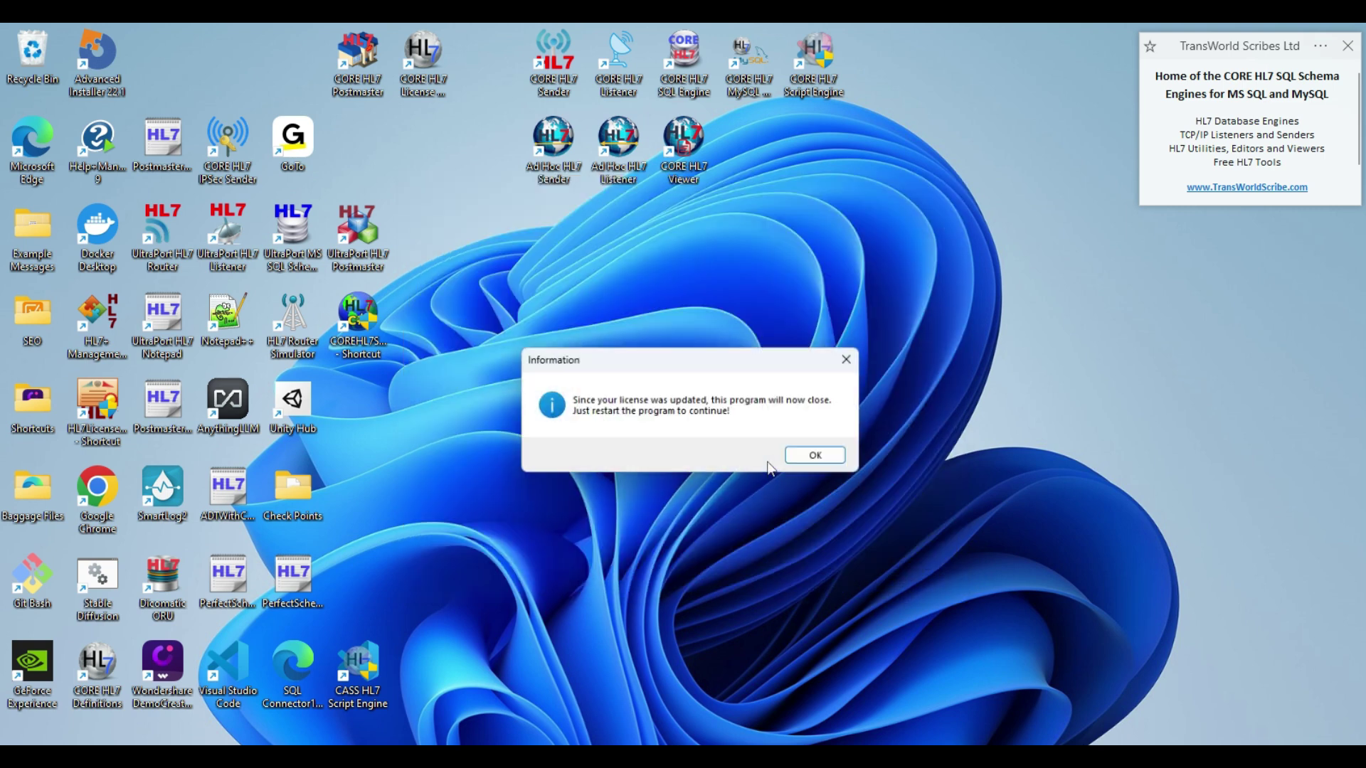
click(821, 458)
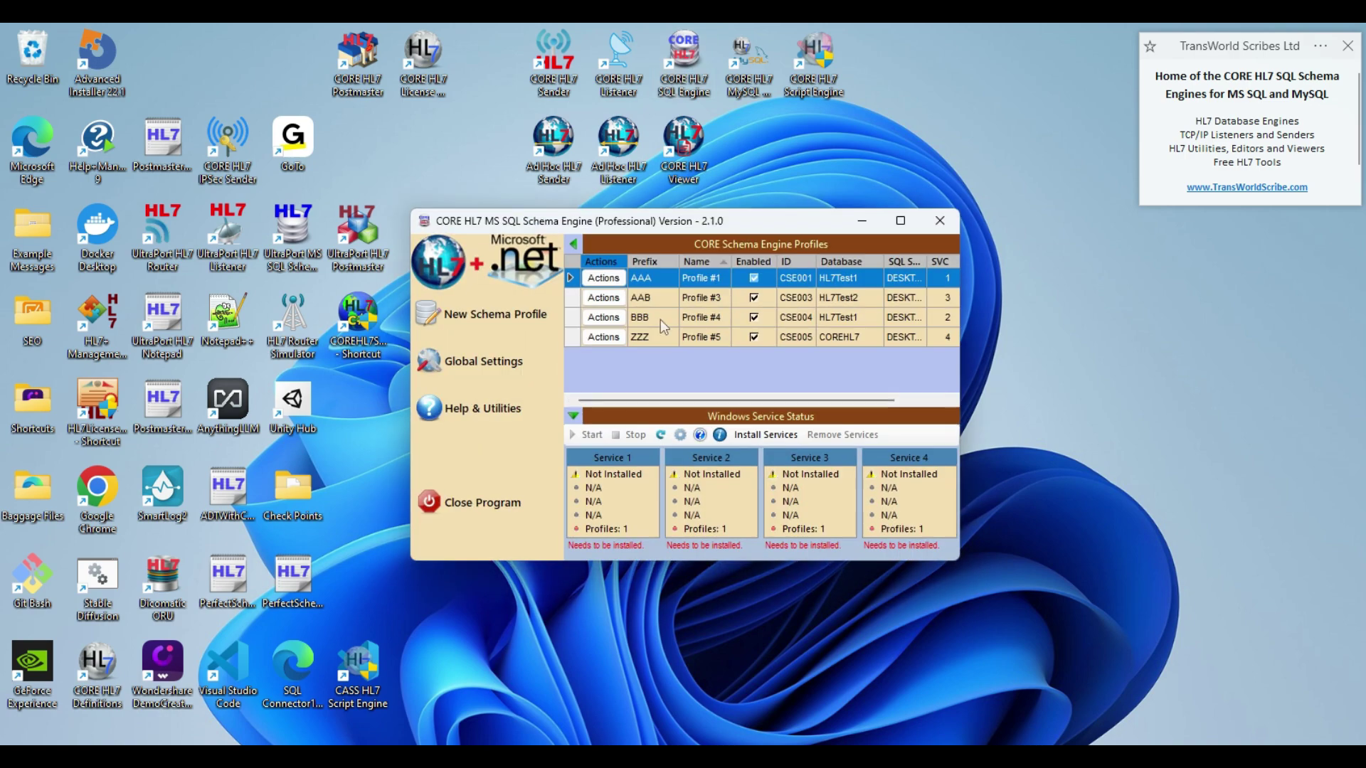
- Confirm the permanent license in Global Settings, then minimize the SQL Schema Engine
click(453, 366)
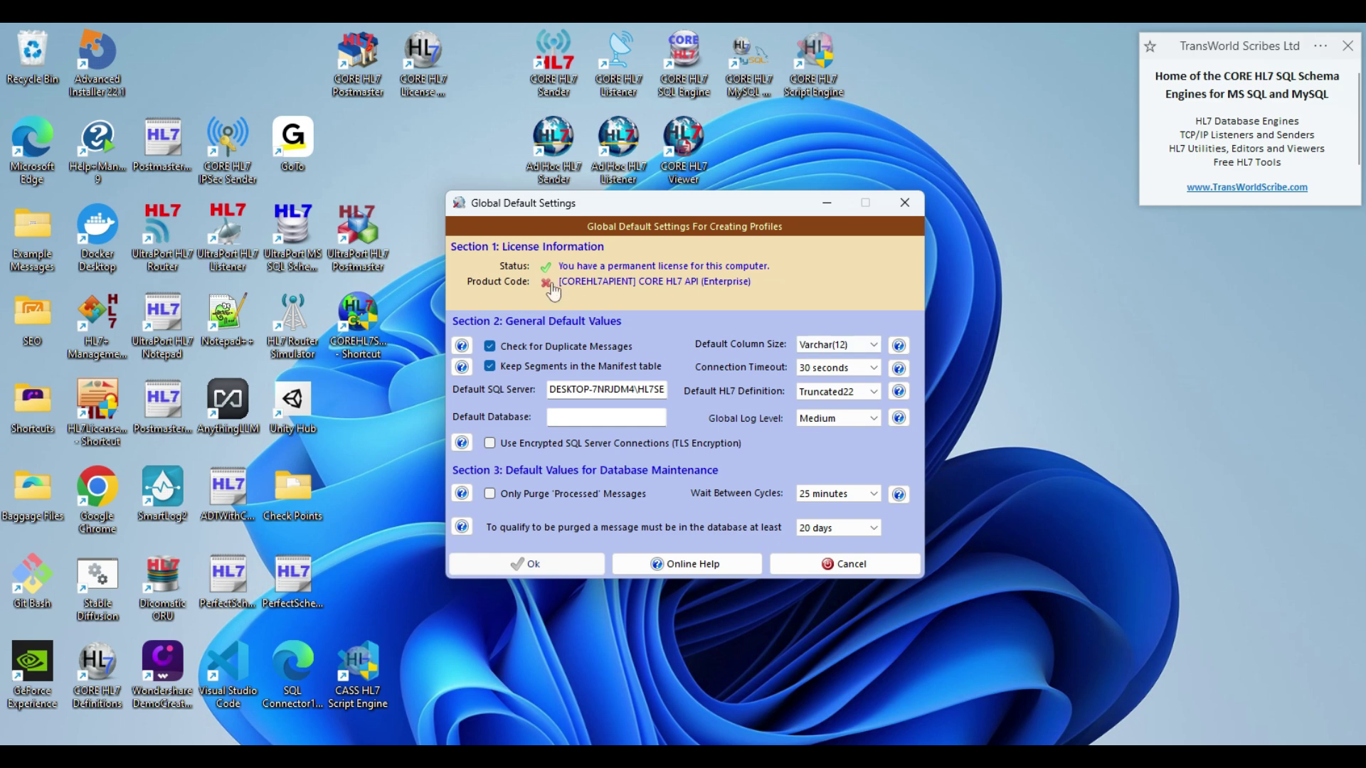
click(845, 562)
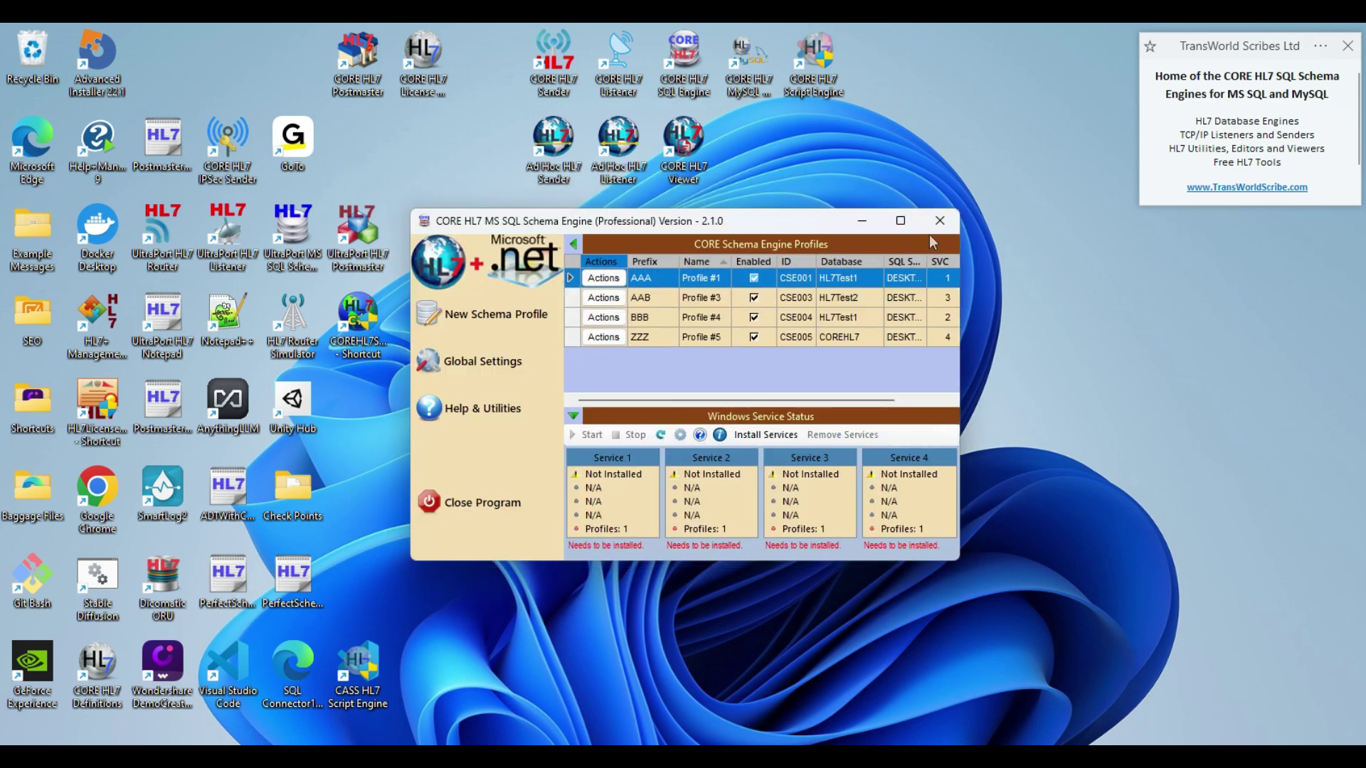
click(862, 220)
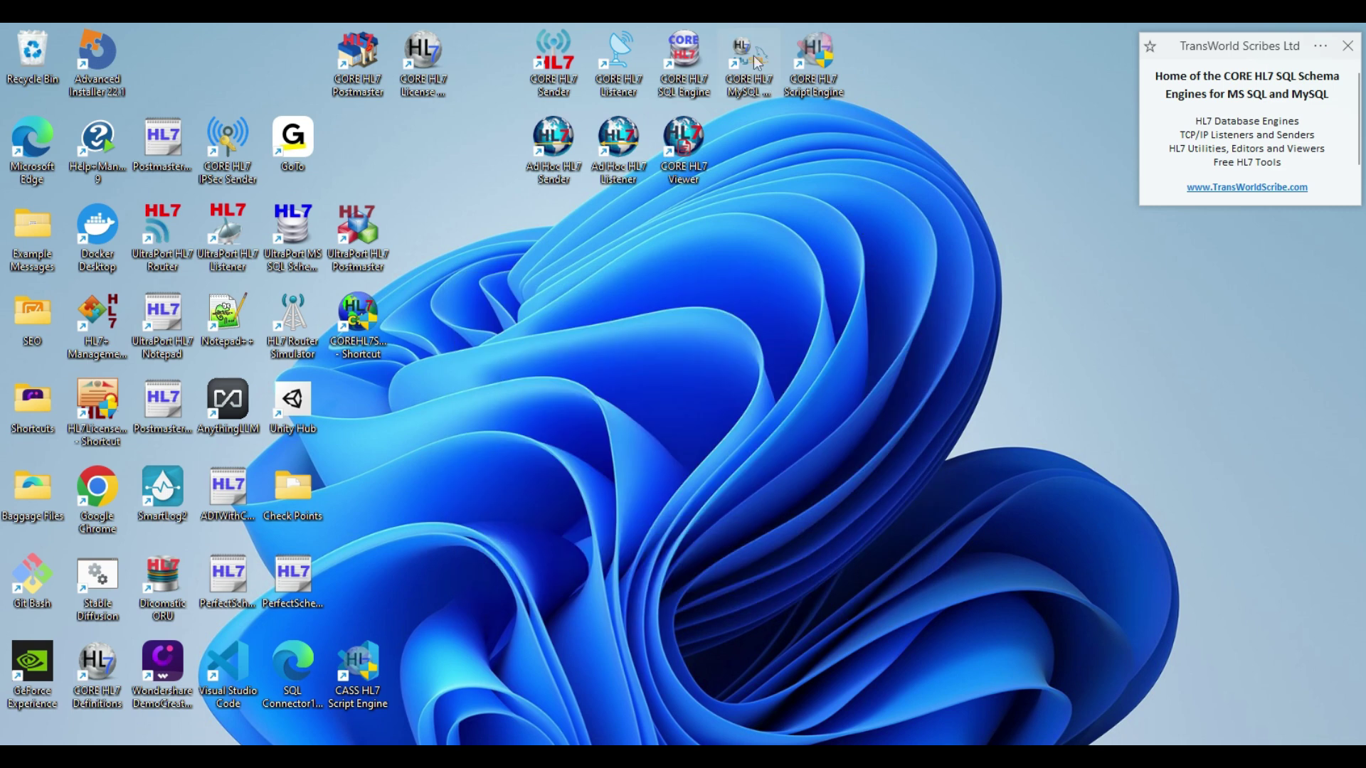
- Launch MySQL Schema Engine and import the license from the clipboard, letting it close
double_click(756, 63)
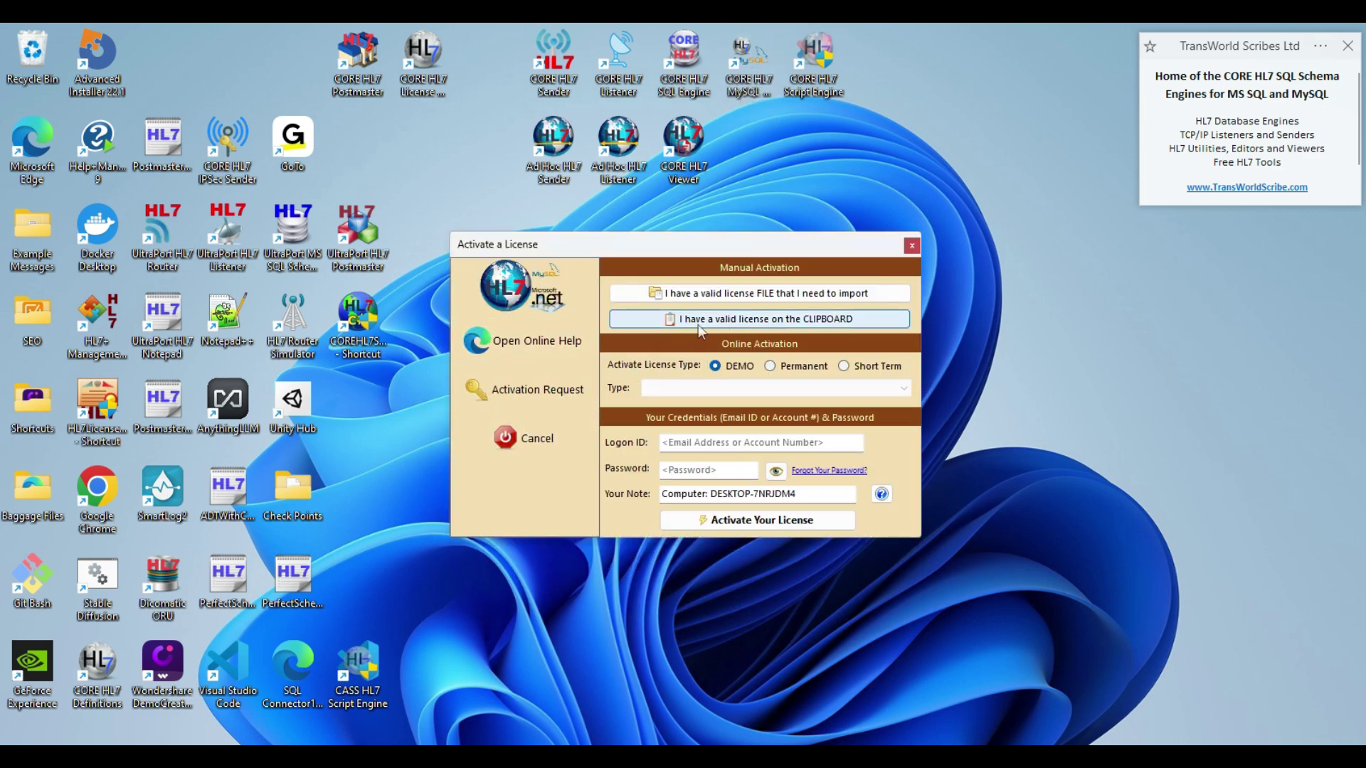
click(744, 321)
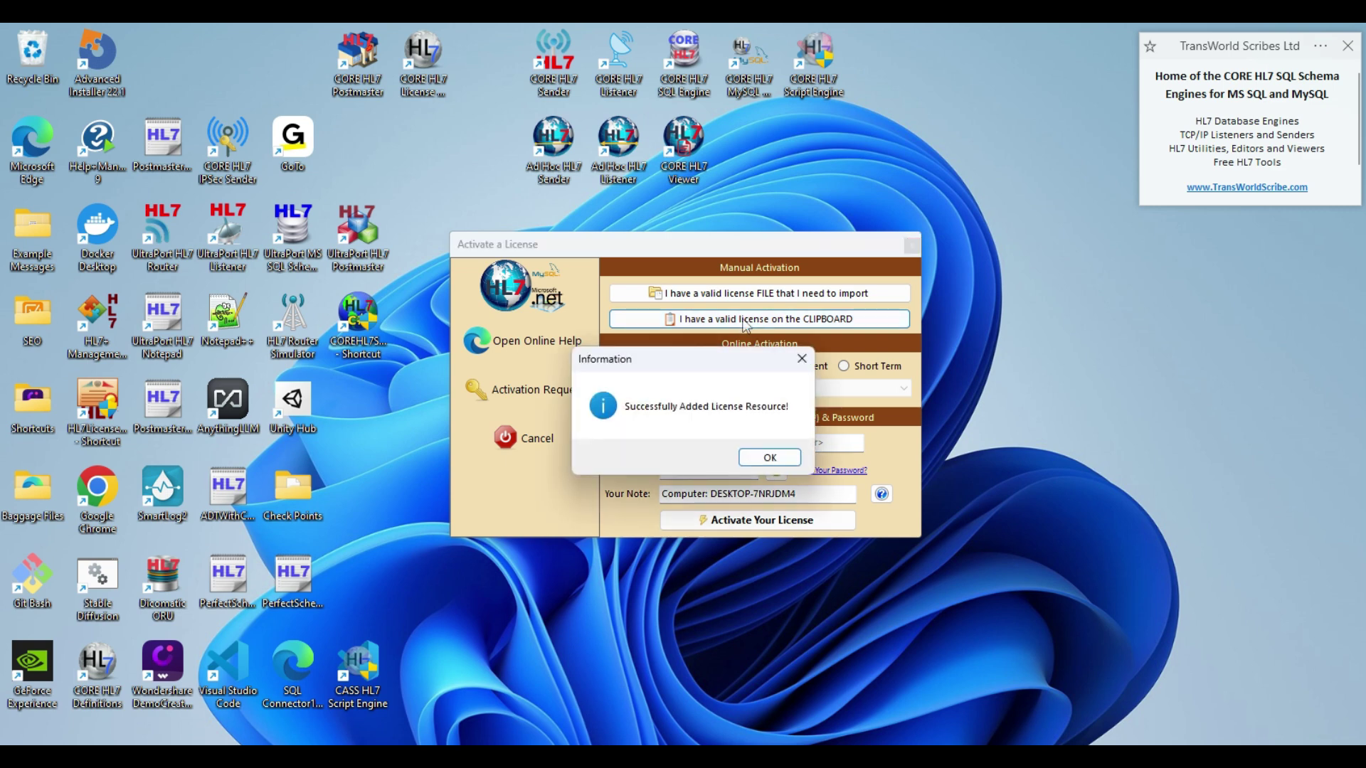
click(761, 452)
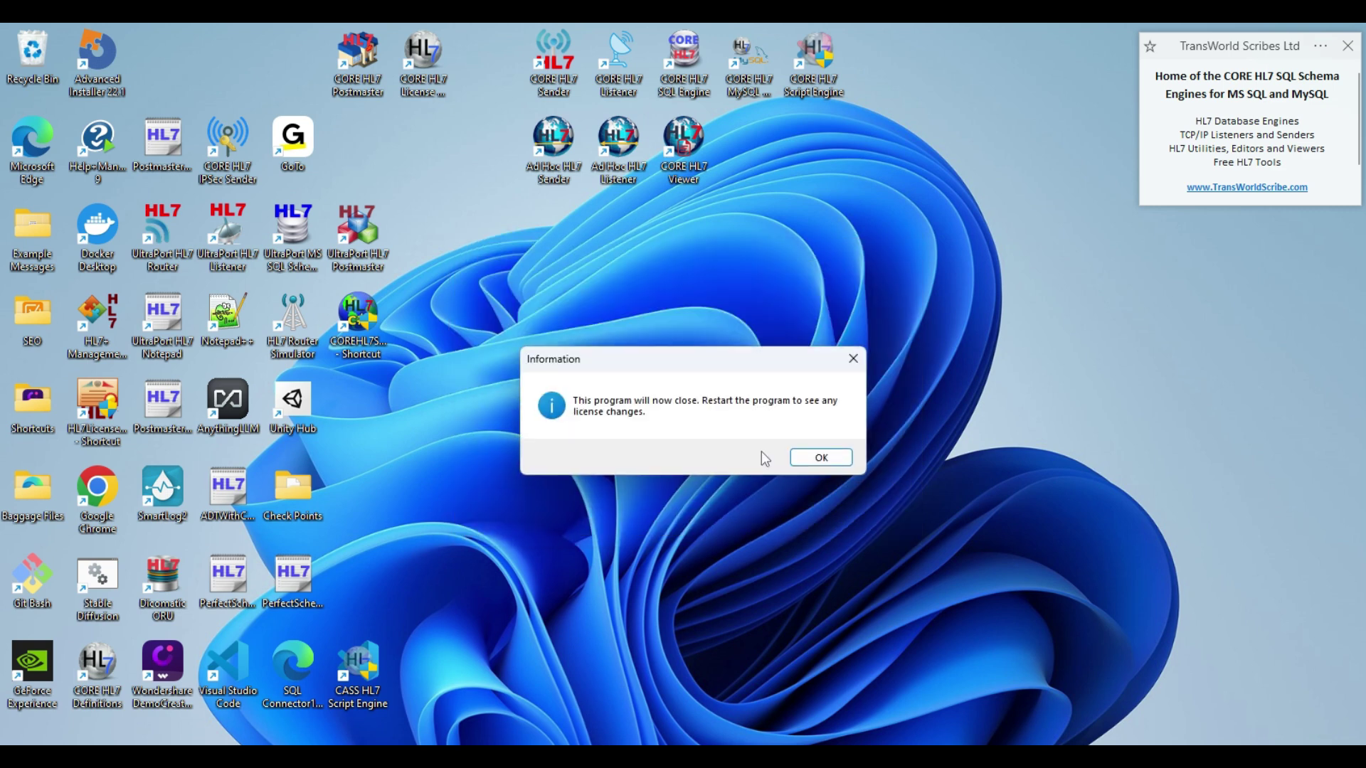
click(821, 457)
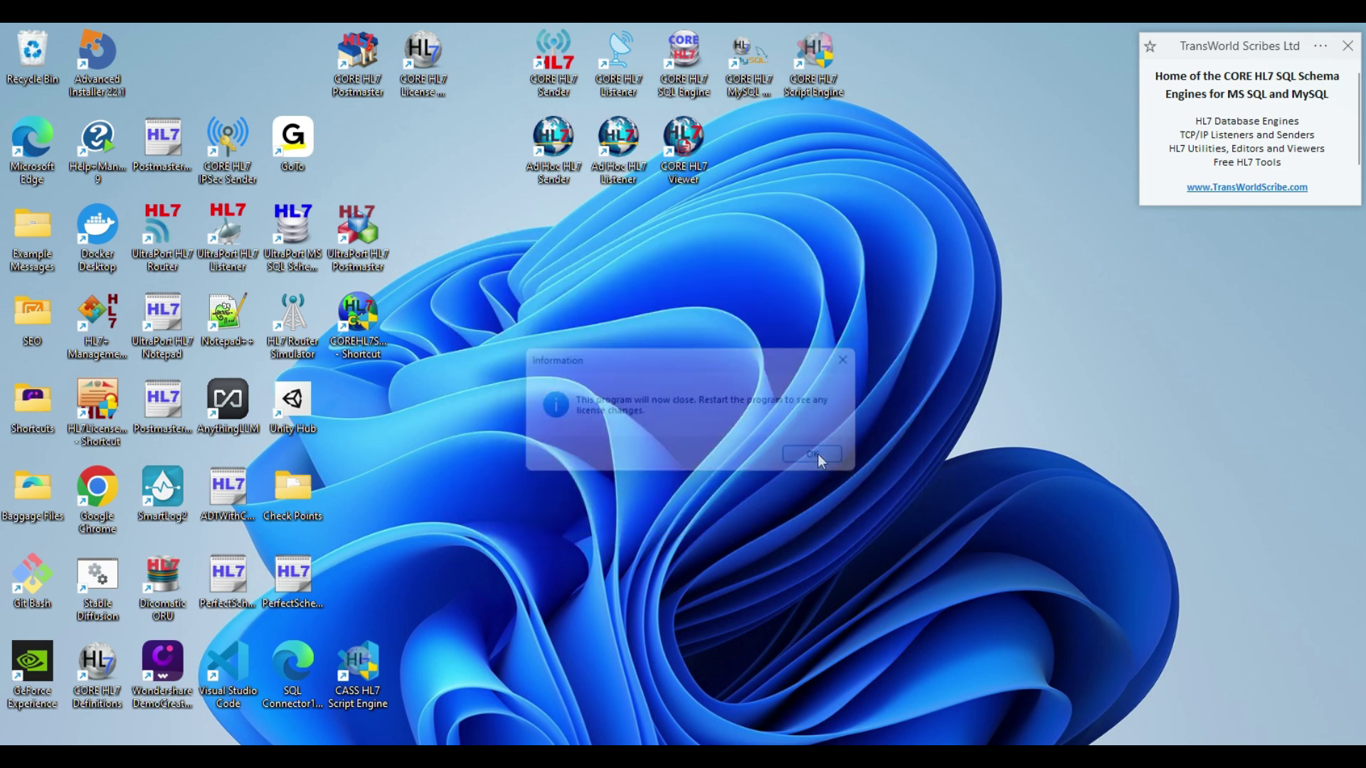
- Relaunch MySQL Schema Engine and browse the Dicon Dental and Auckland Hospital profiles
double_click(749, 60)
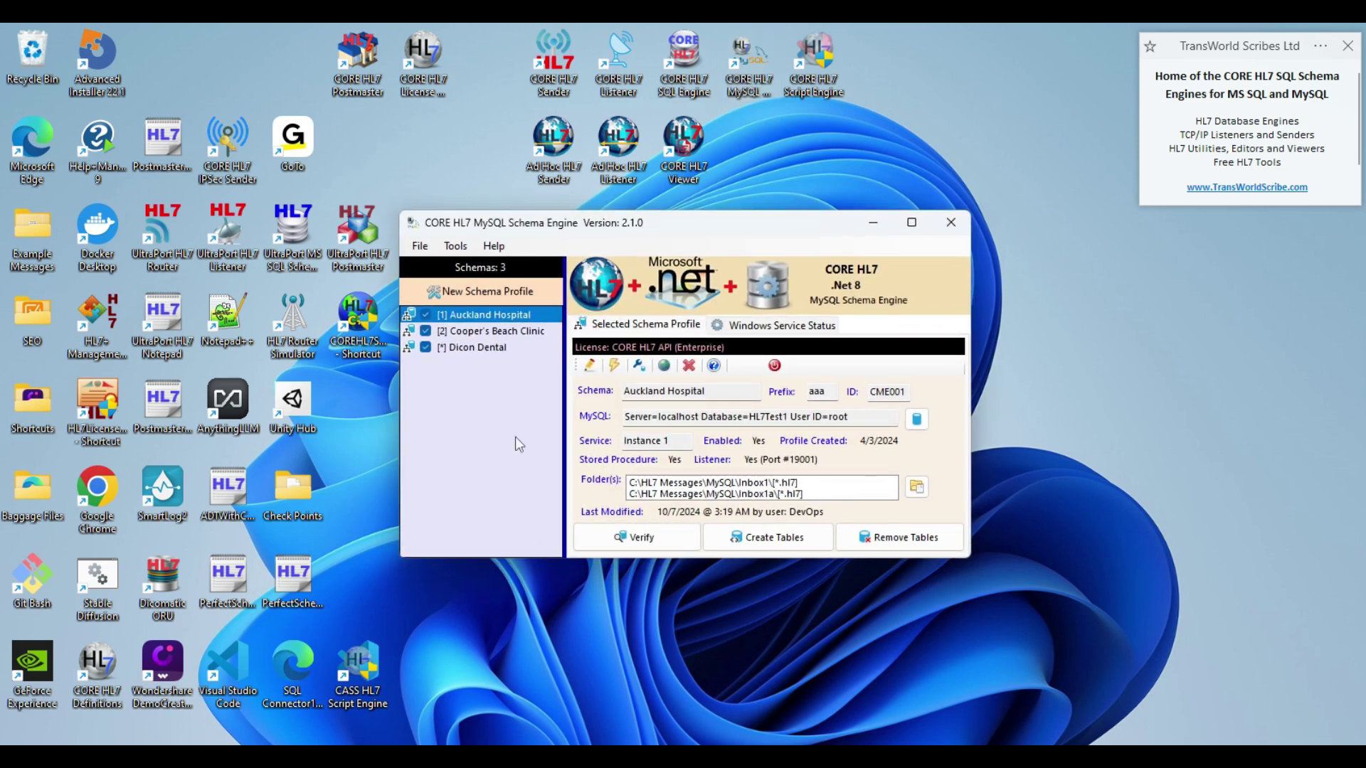
click(486, 346)
click(476, 319)
- Import the clipboard license into the Script Engine and let it restart
click(874, 223)
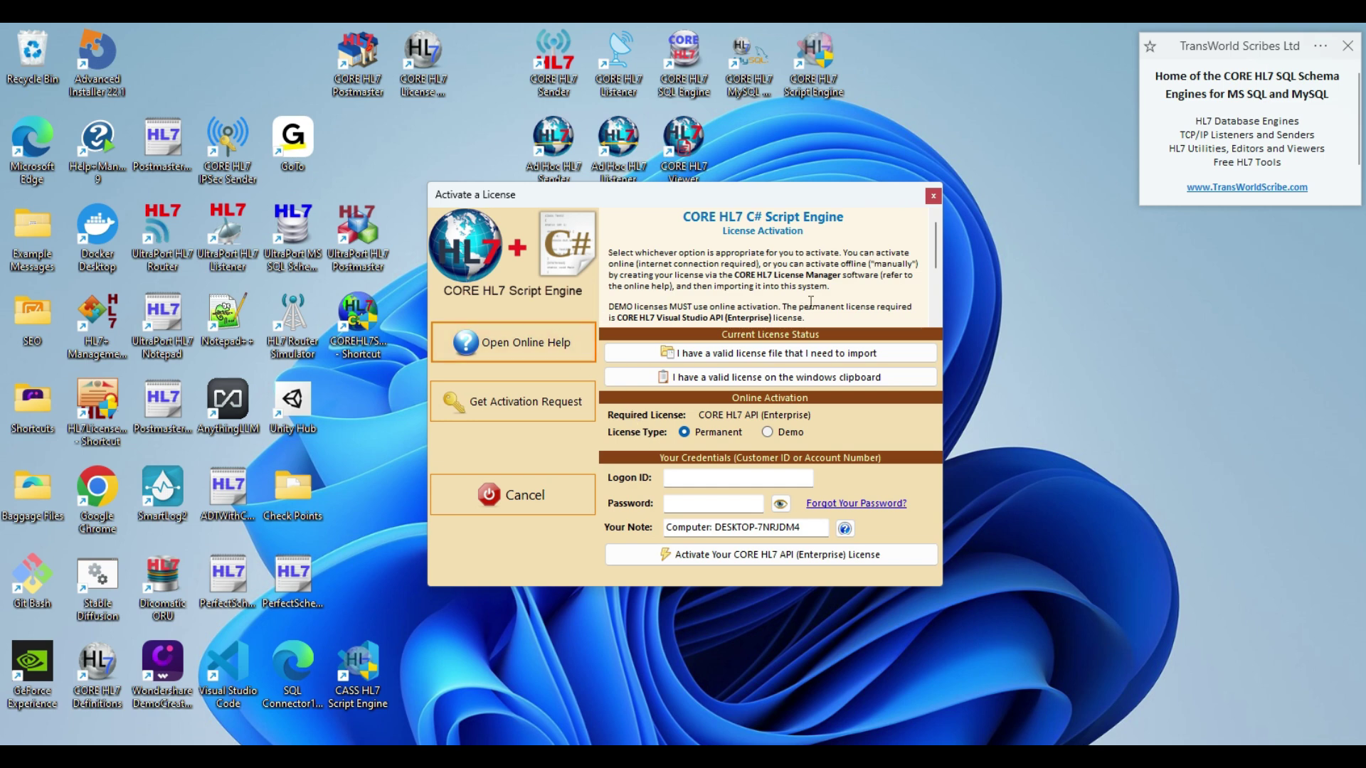
click(773, 383)
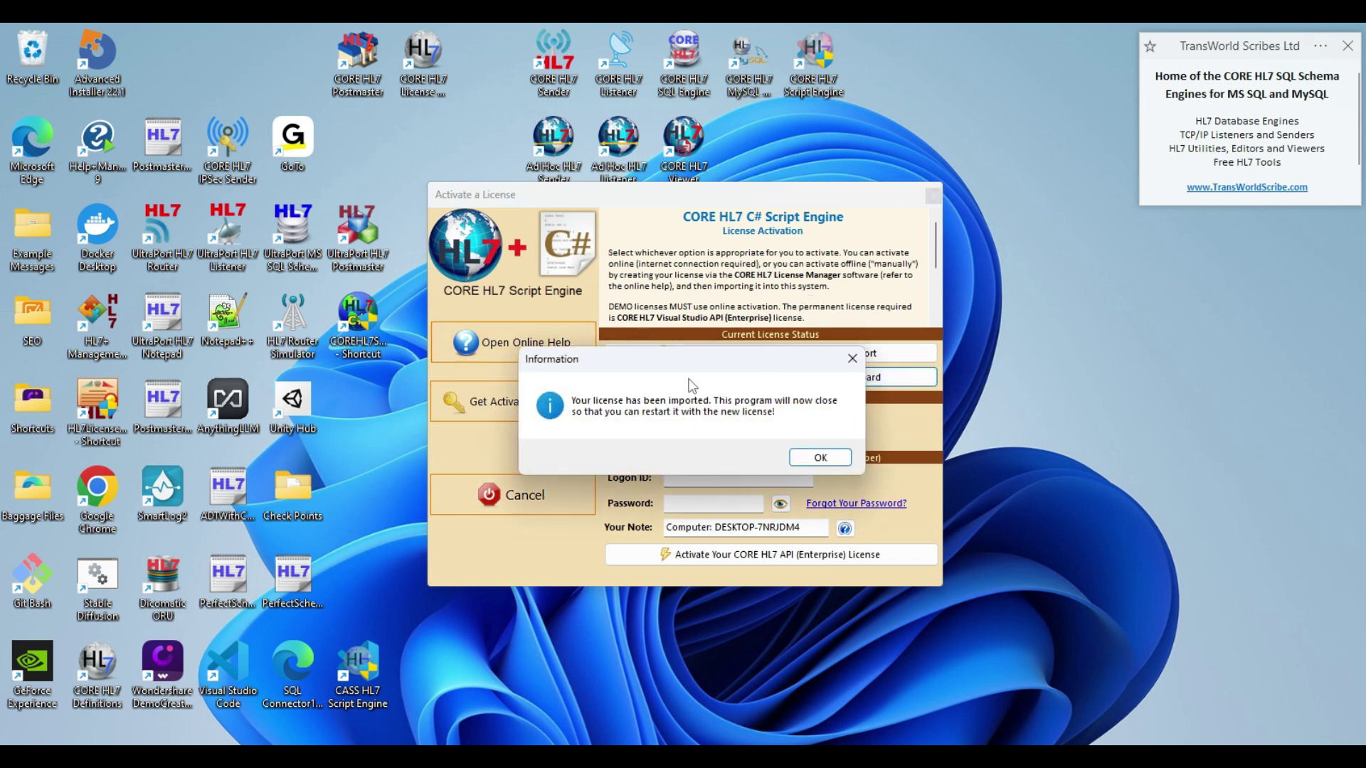
click(816, 458)
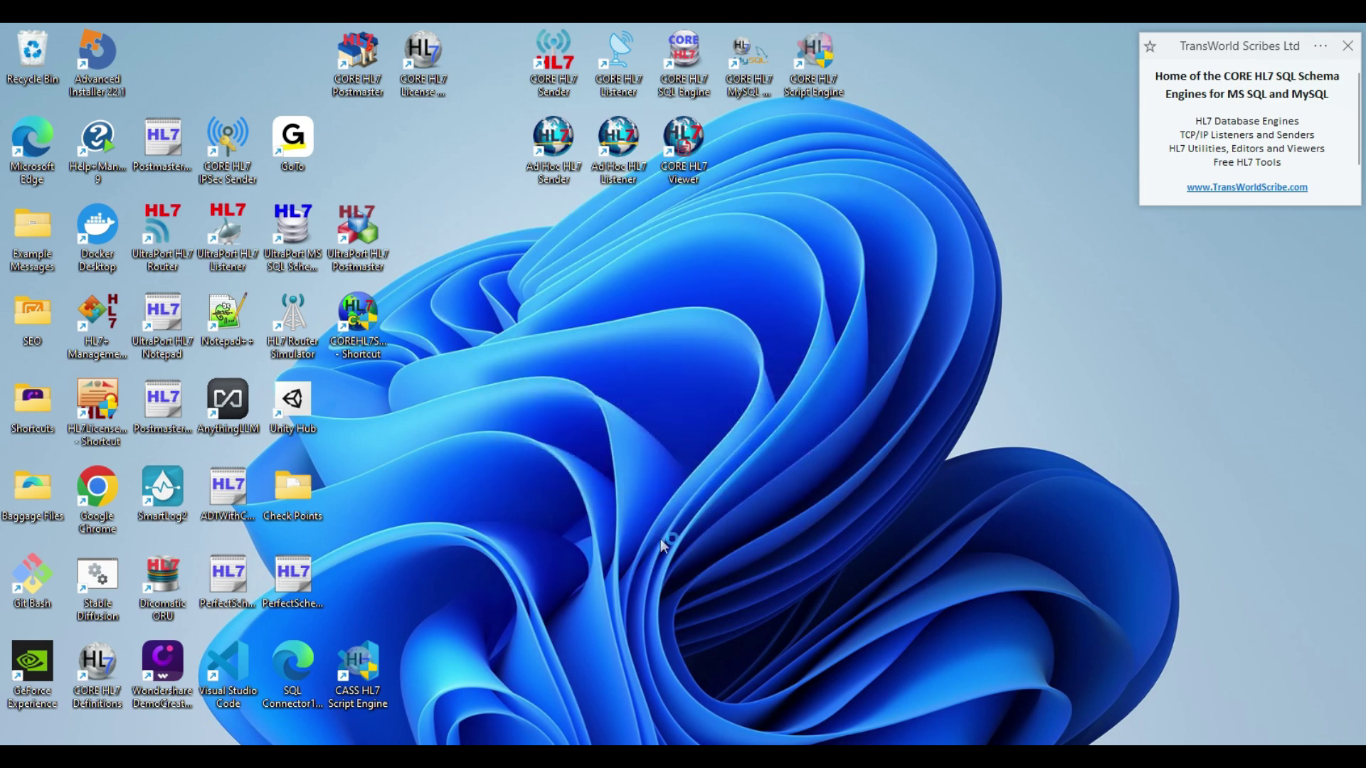
- Show ORU Message Splitter's script details, then view ADT Built-In Delay's script before hiding the window
click(455, 316)
click(454, 336)
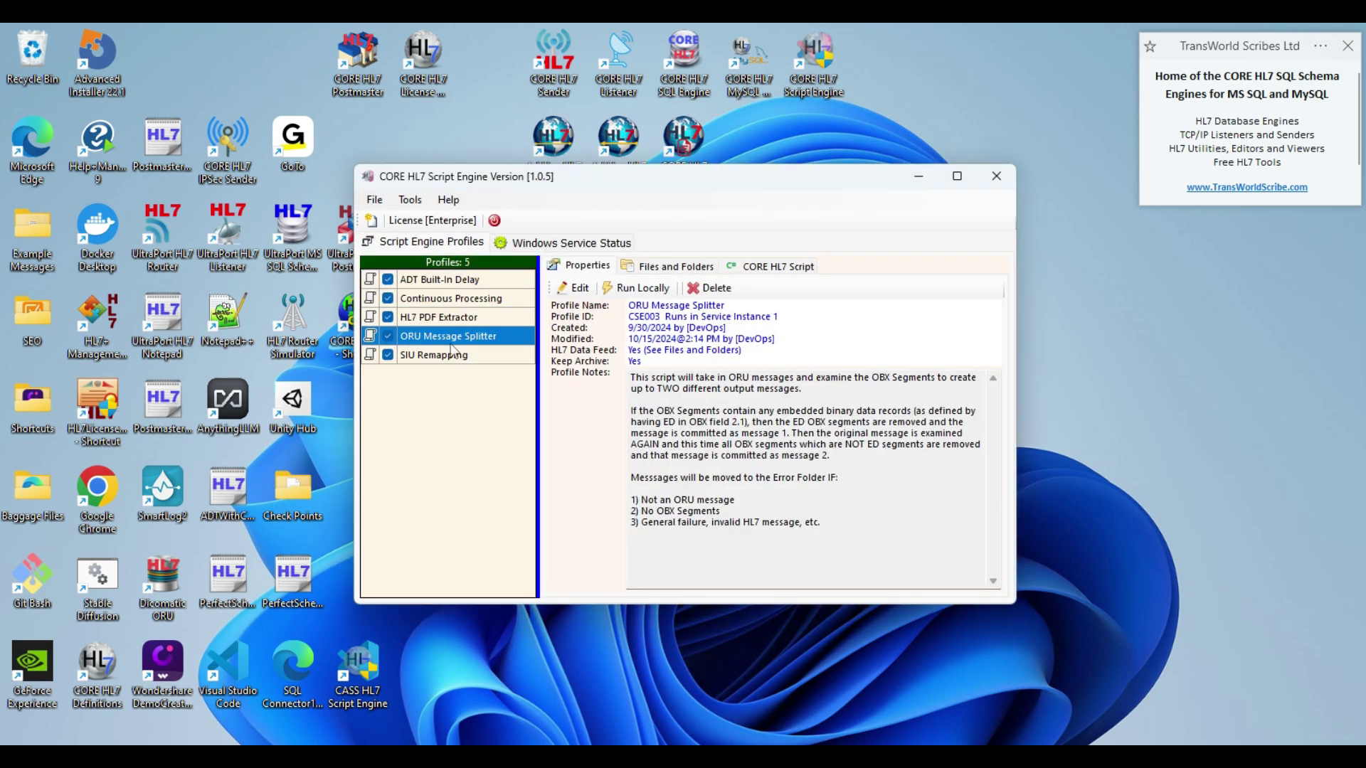
click(758, 269)
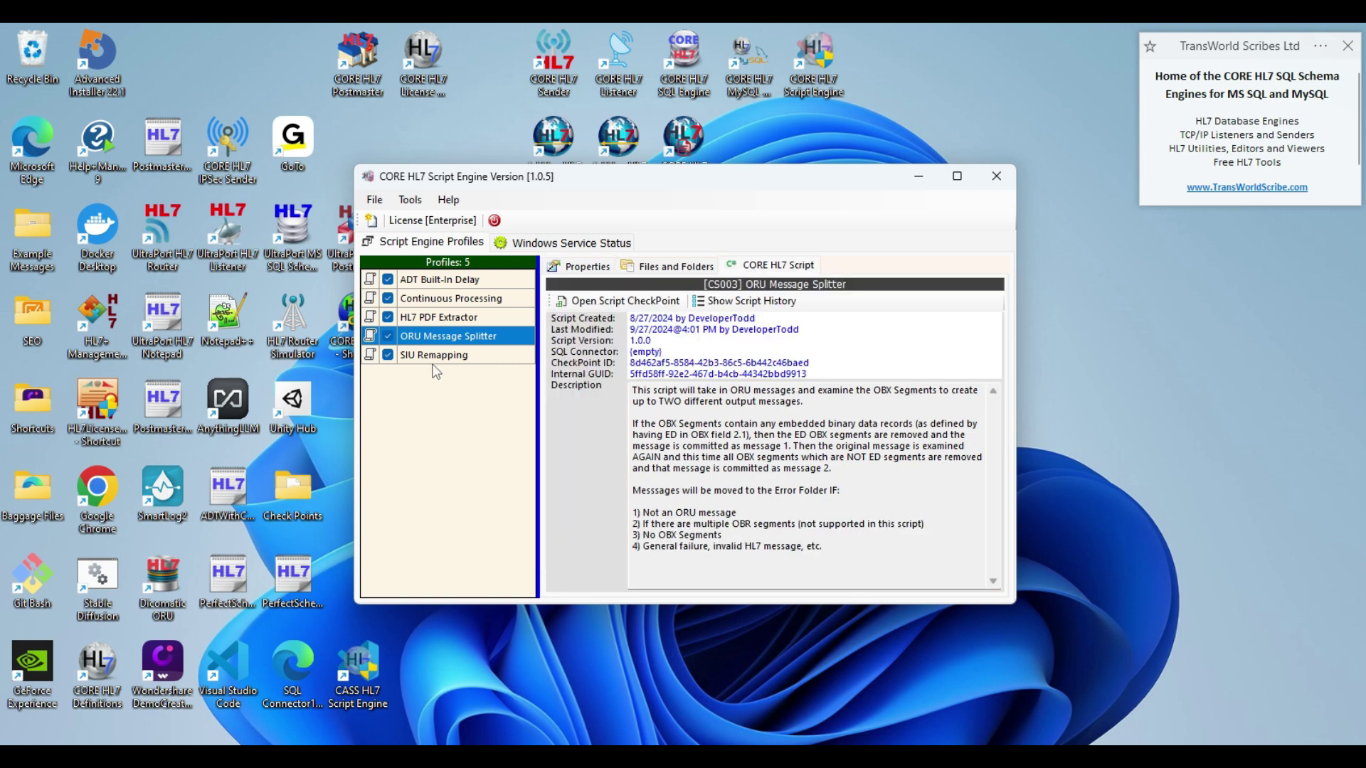
click(442, 282)
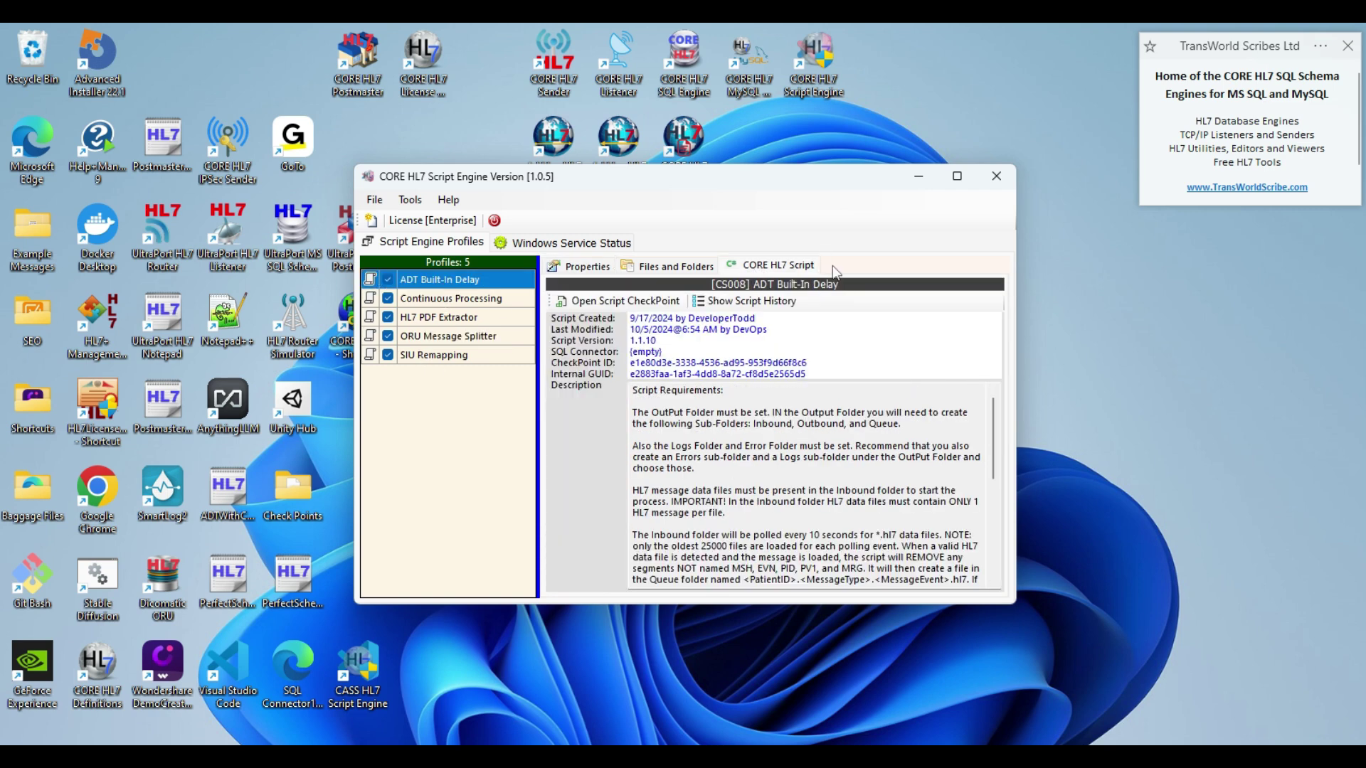
click(926, 175)
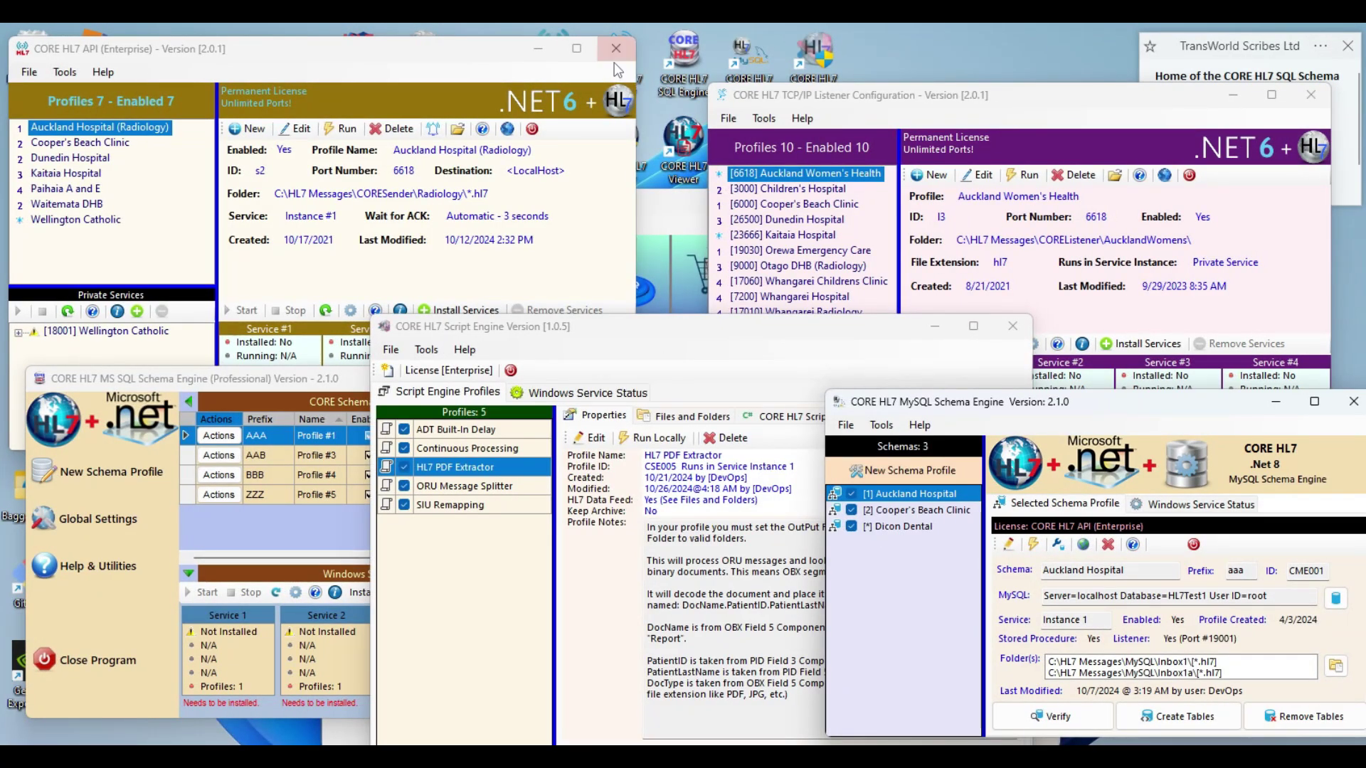
- Minimize the API, TCP/IP Listener, Script Engine, MS SQL and MySQL Schema Engine windows
click(538, 48)
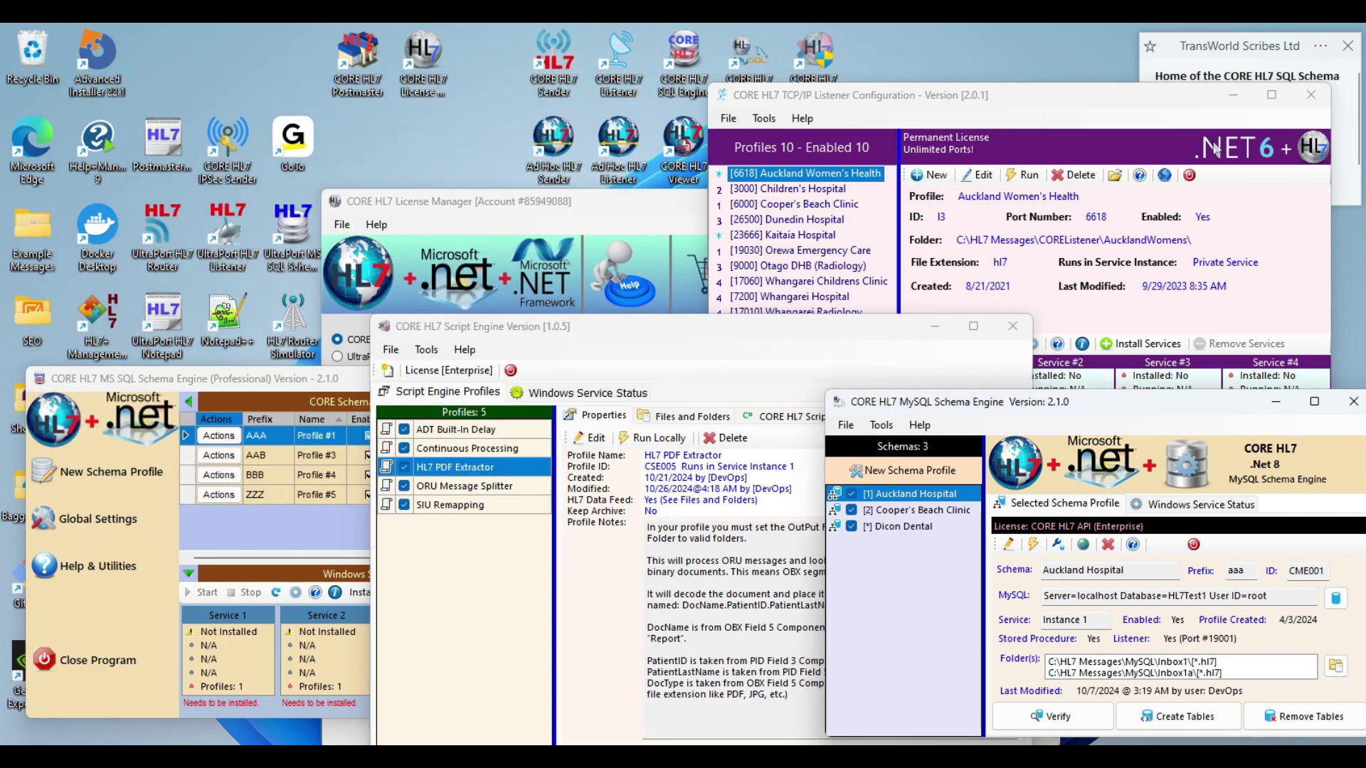
click(1271, 94)
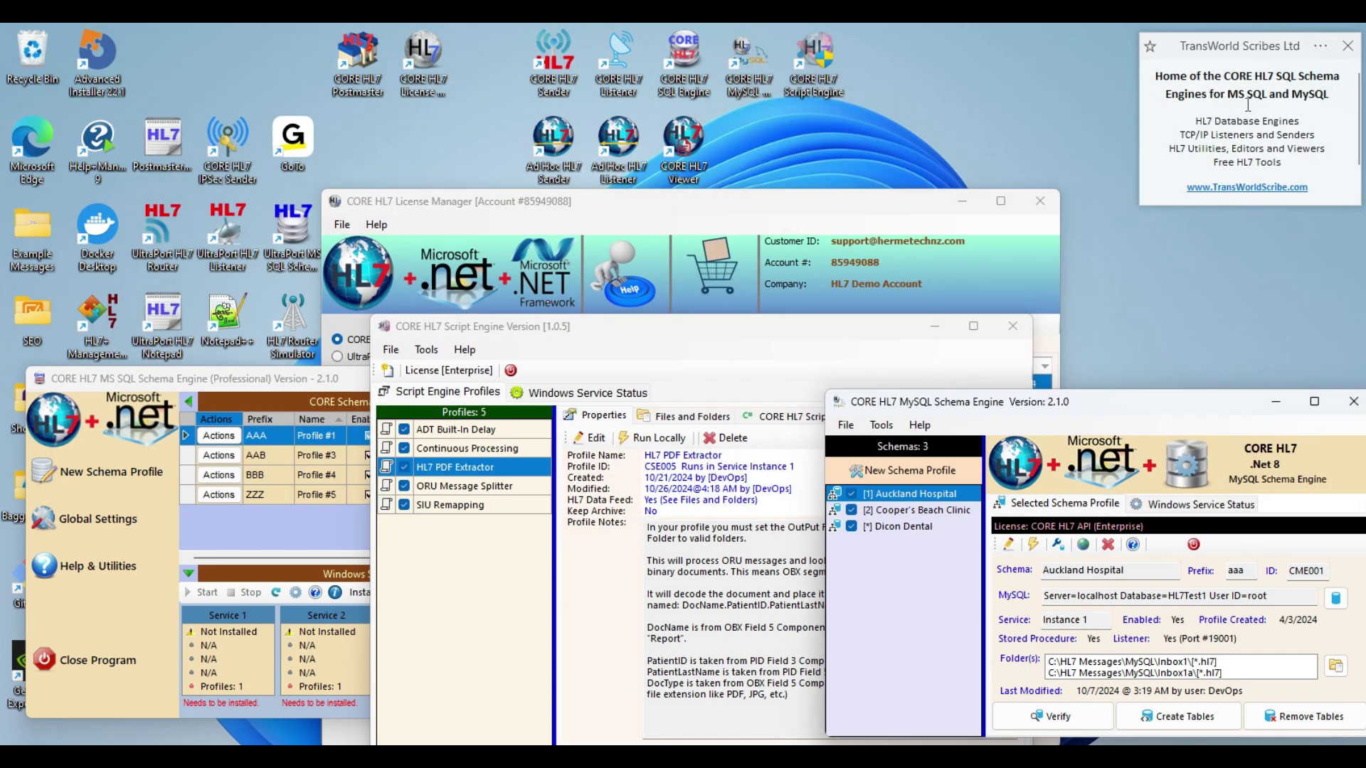
click(935, 328)
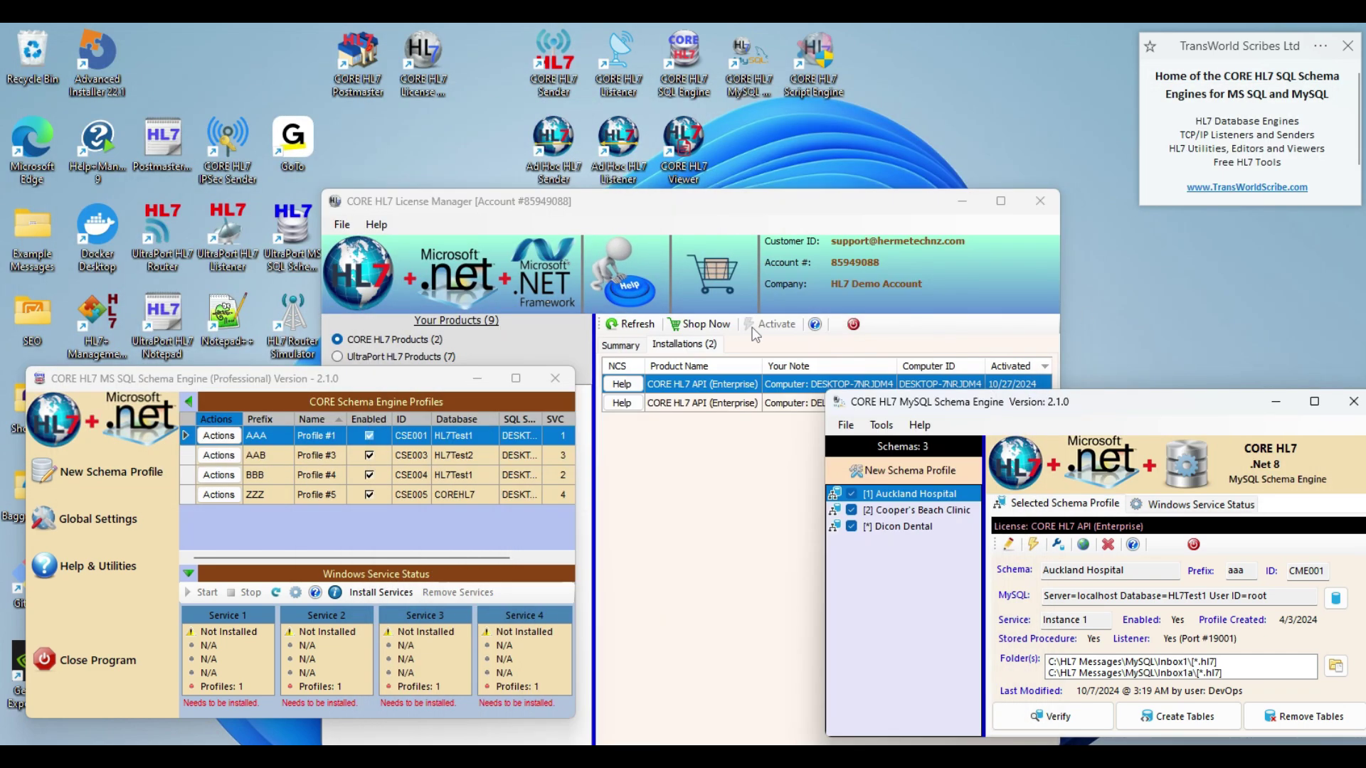
click(485, 382)
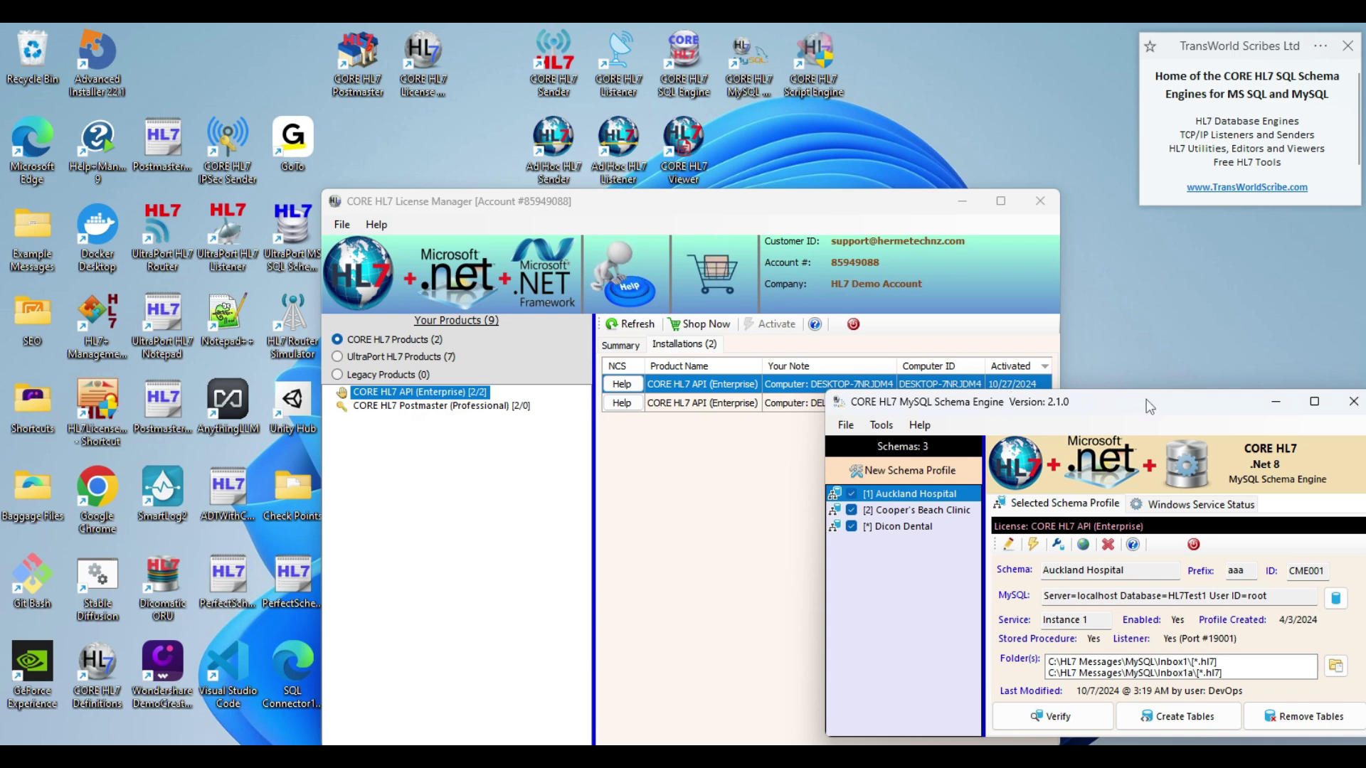
drag(1146, 406, 903, 398)
click(1032, 401)
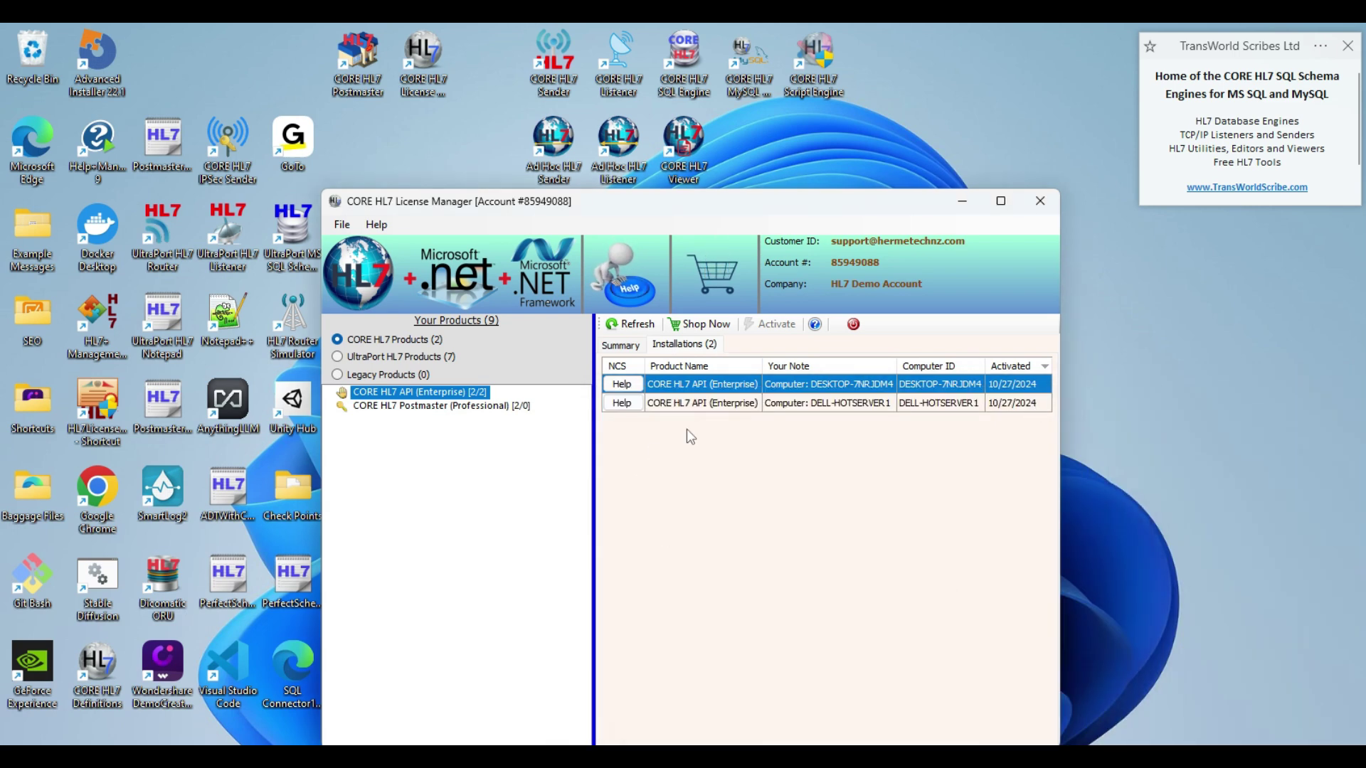
- Open the shopping cart and compare API (Enterprise)'s $1,500.00 retail price with the $300.00 price
click(698, 325)
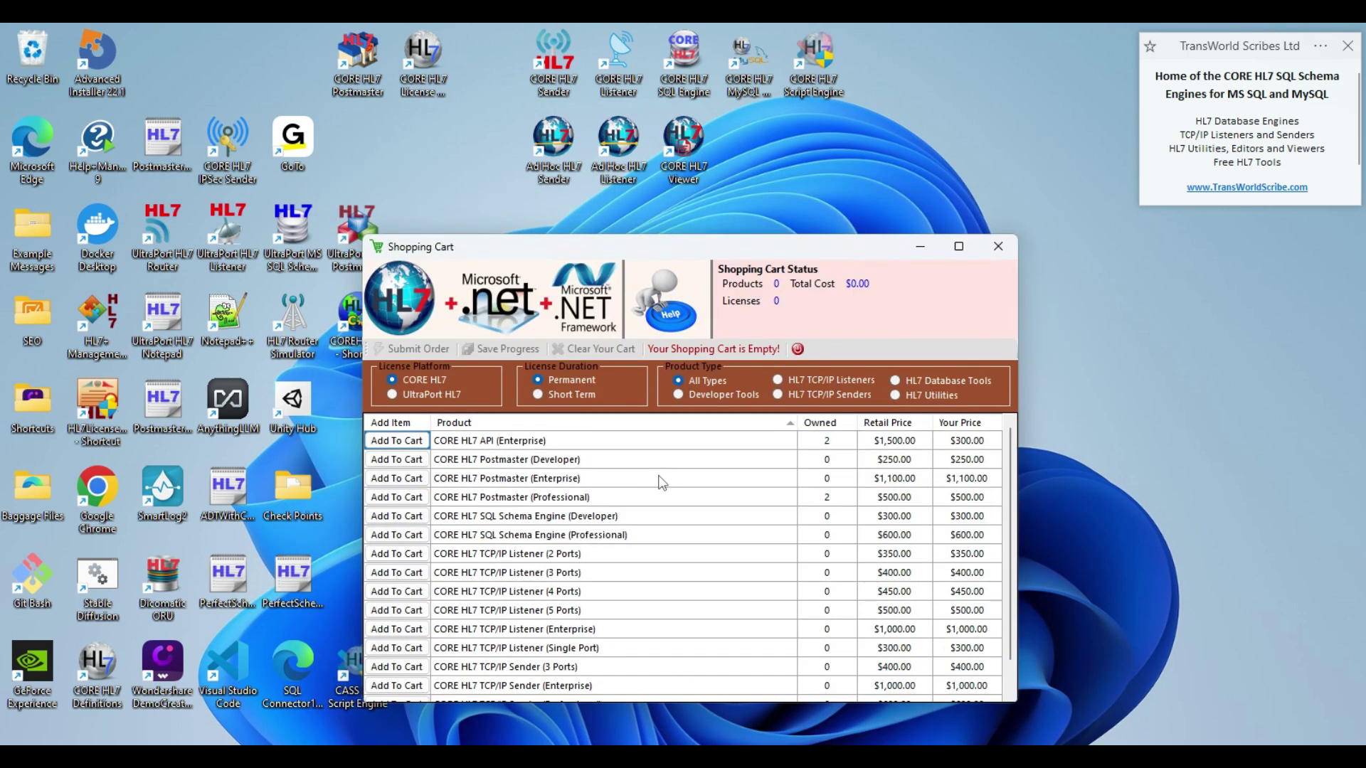
click(599, 439)
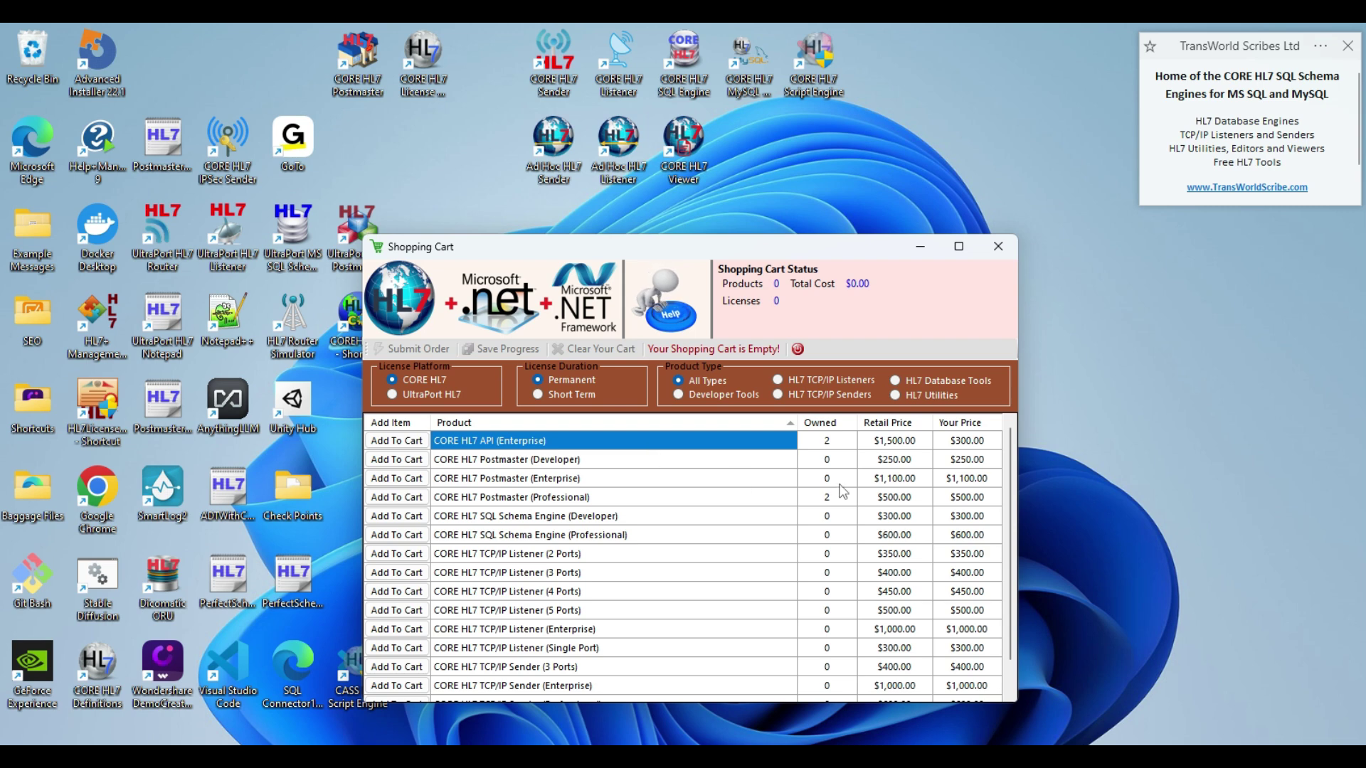
click(899, 446)
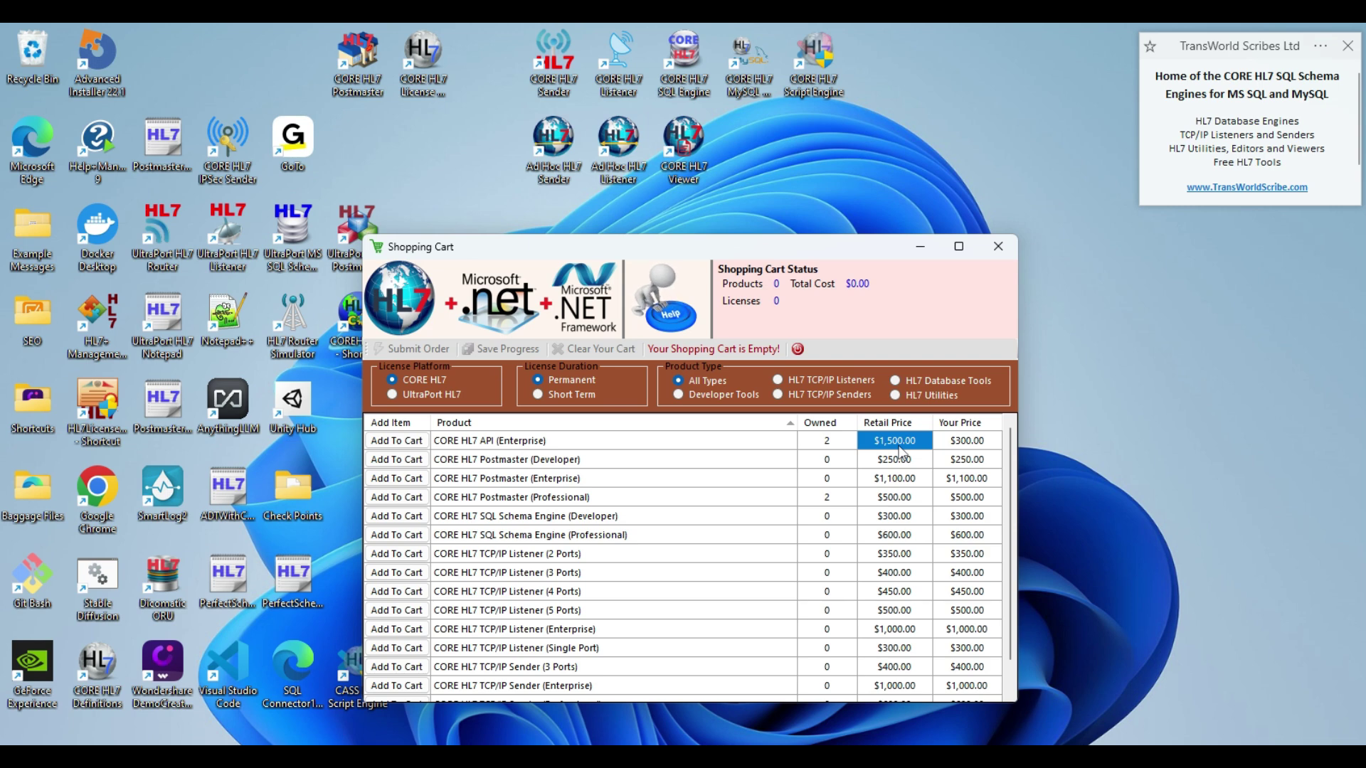
click(963, 443)
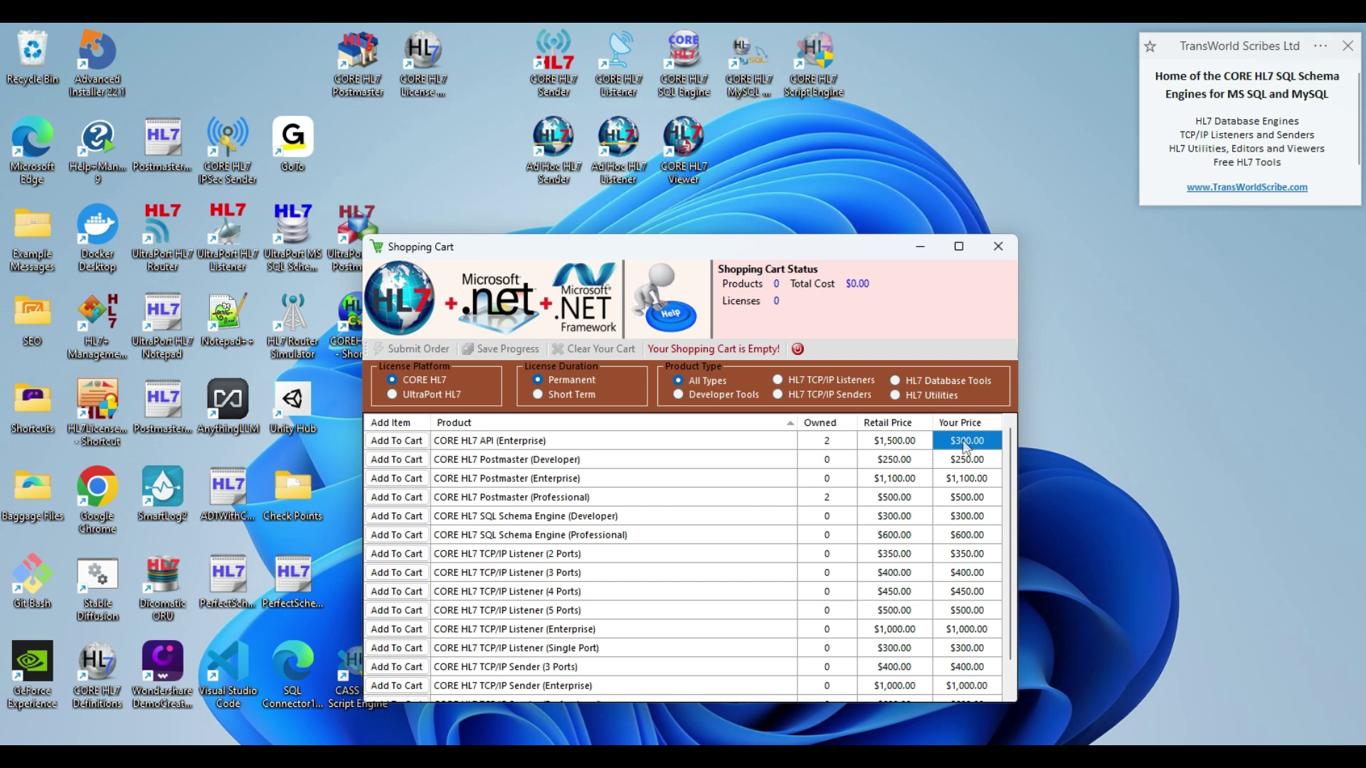
click(909, 445)
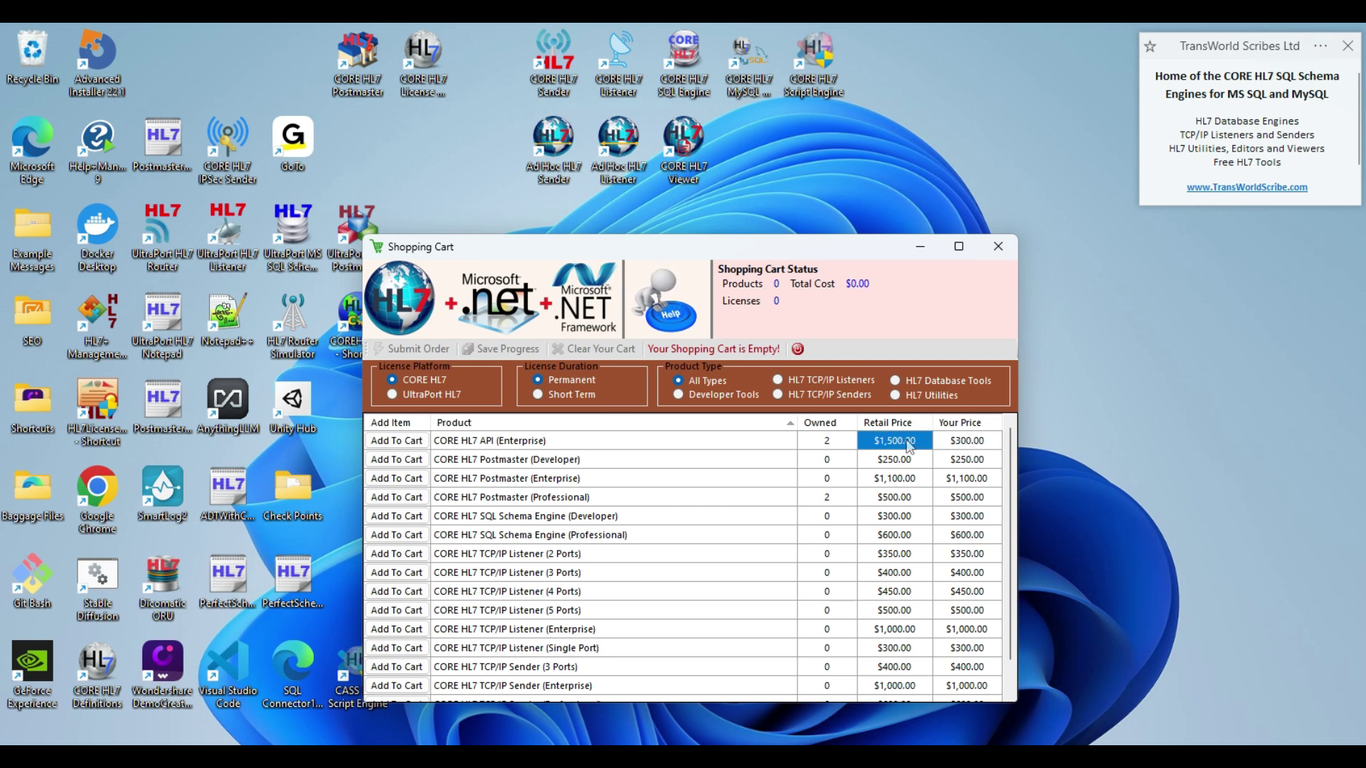
click(953, 442)
click(902, 448)
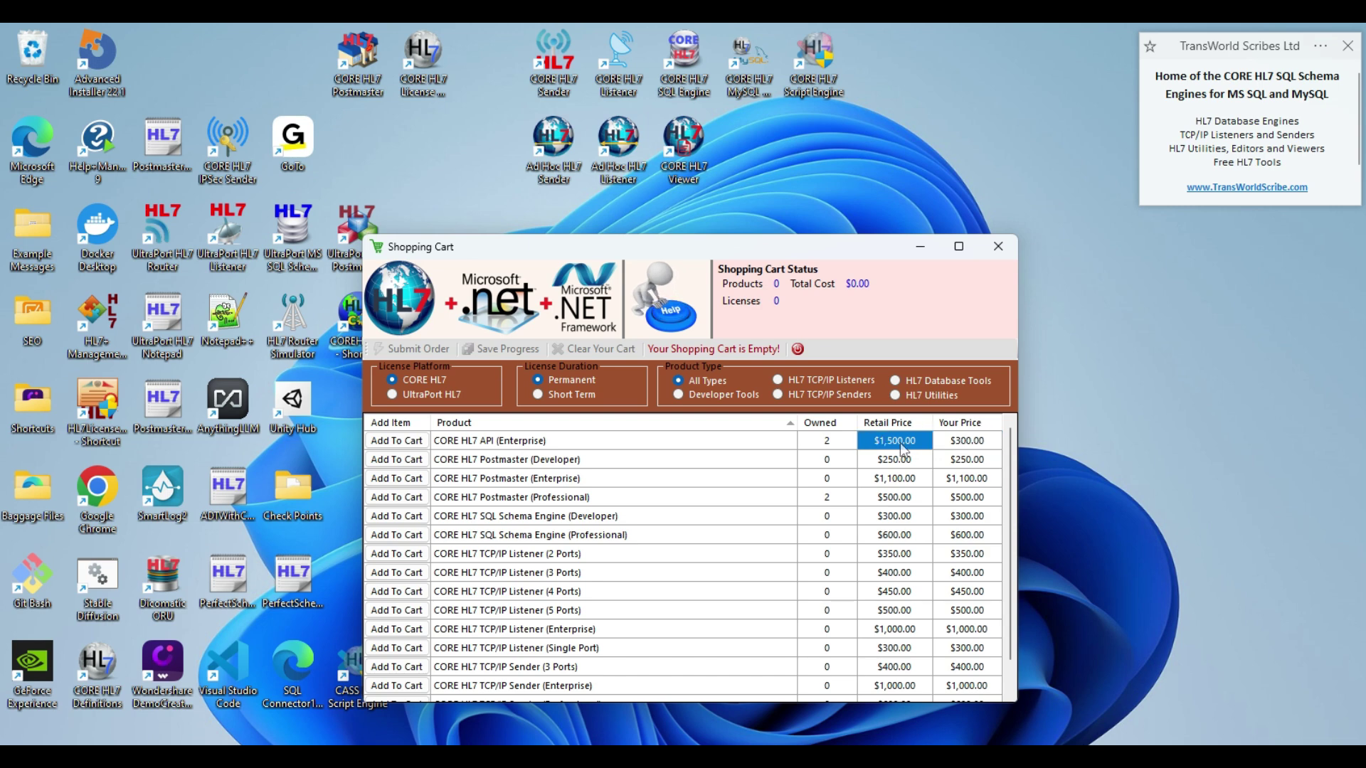
click(953, 448)
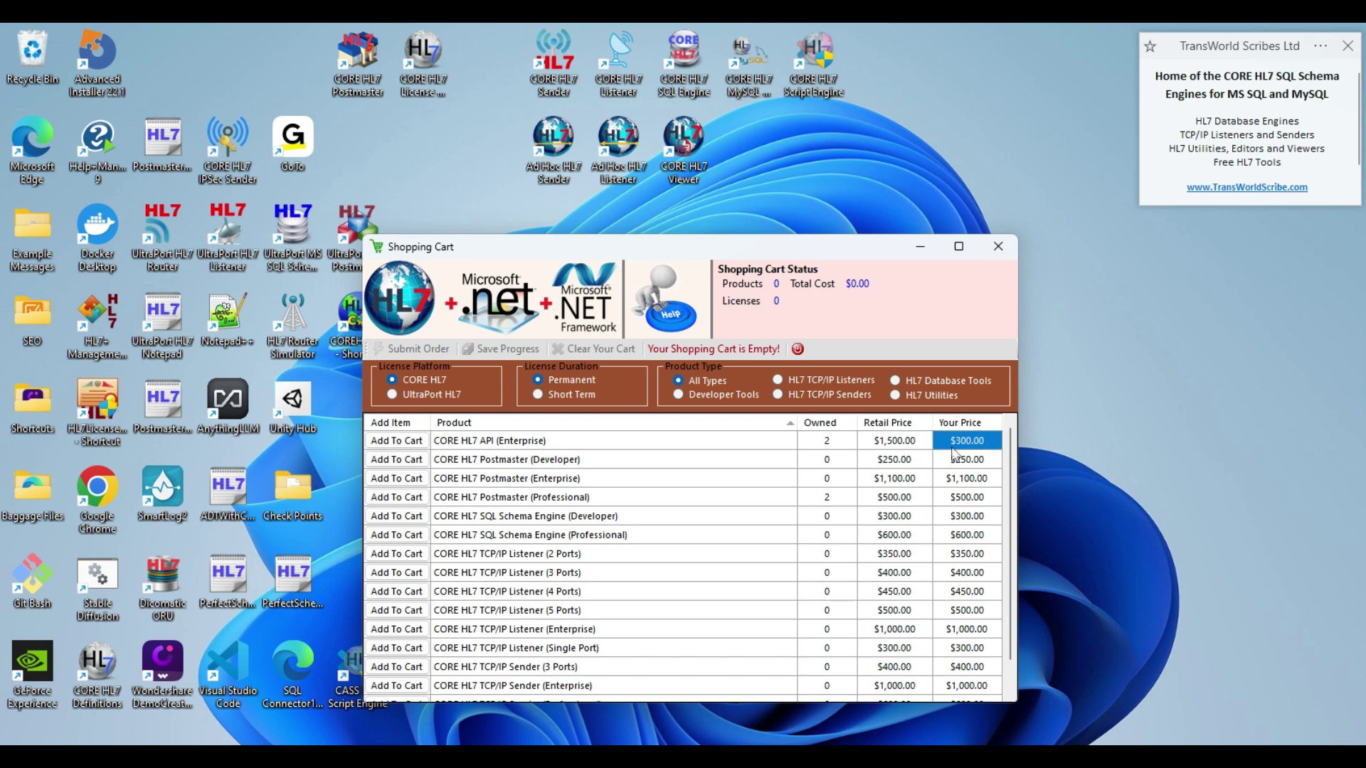
click(881, 446)
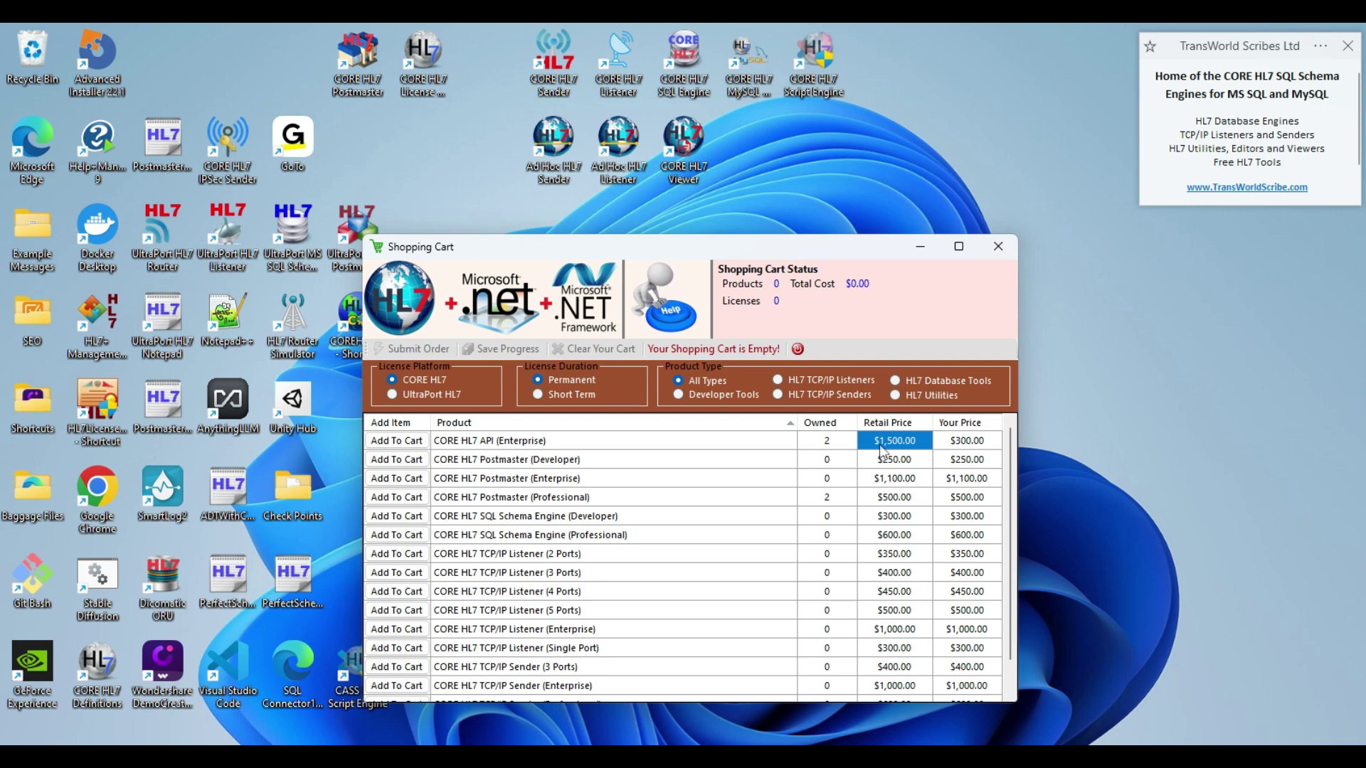
click(953, 445)
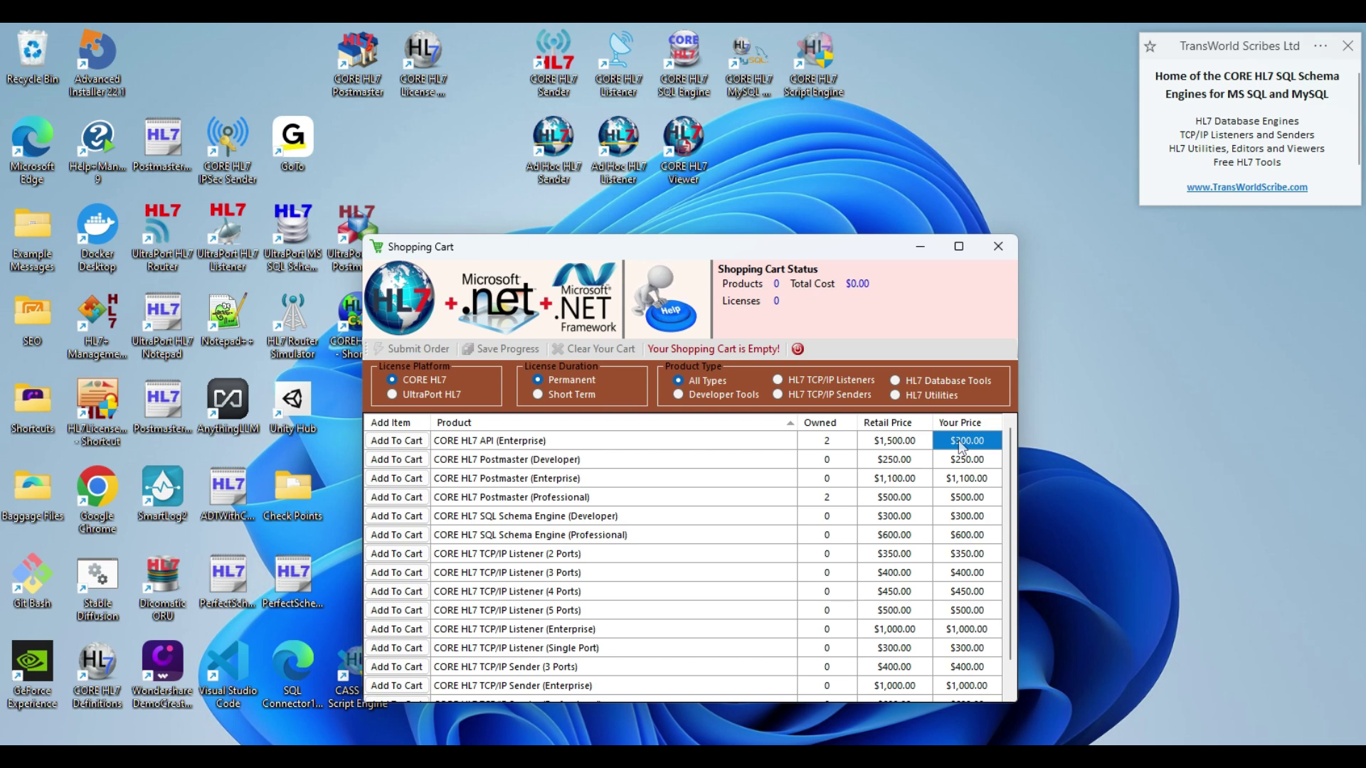
- Add CORE HL7 API (Enterprise) to the cart and raise its quantity to 4, totalling $1,200.00
click(396, 441)
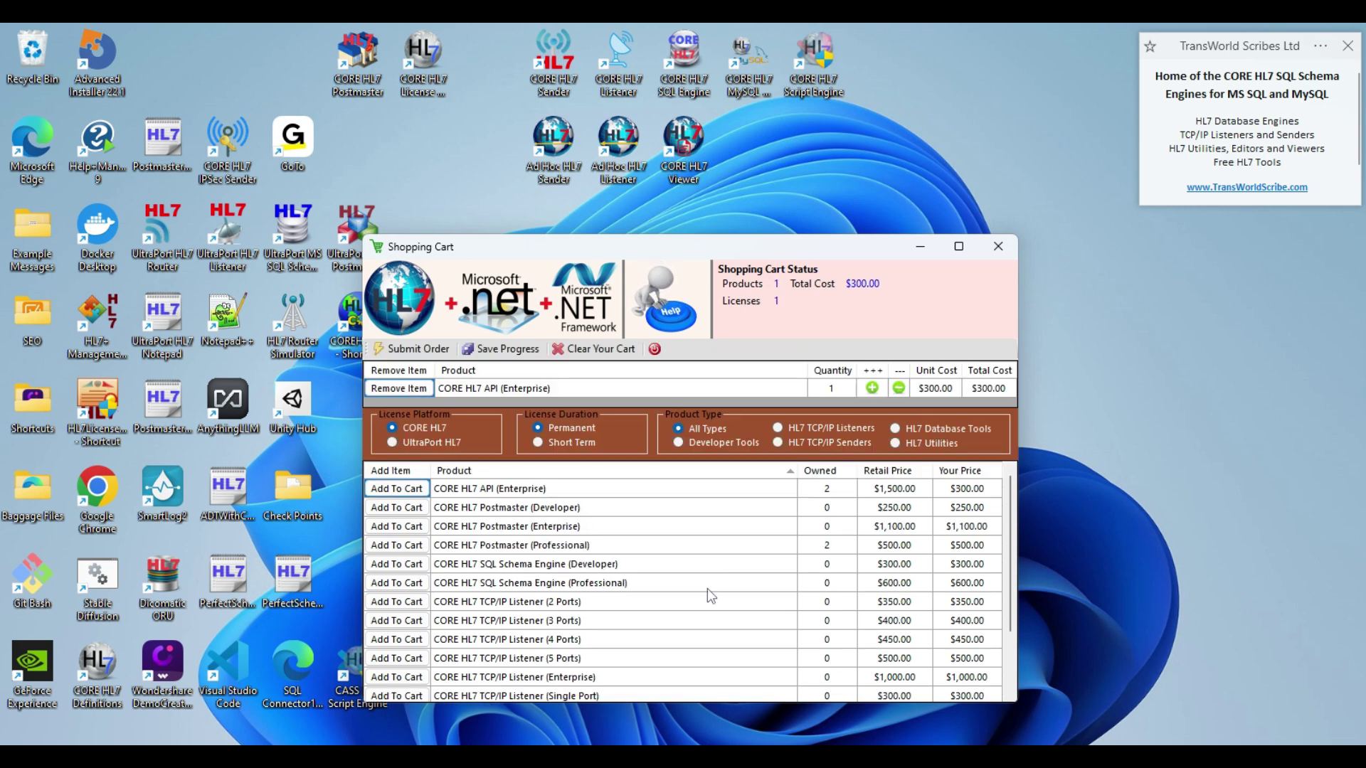
click(871, 388)
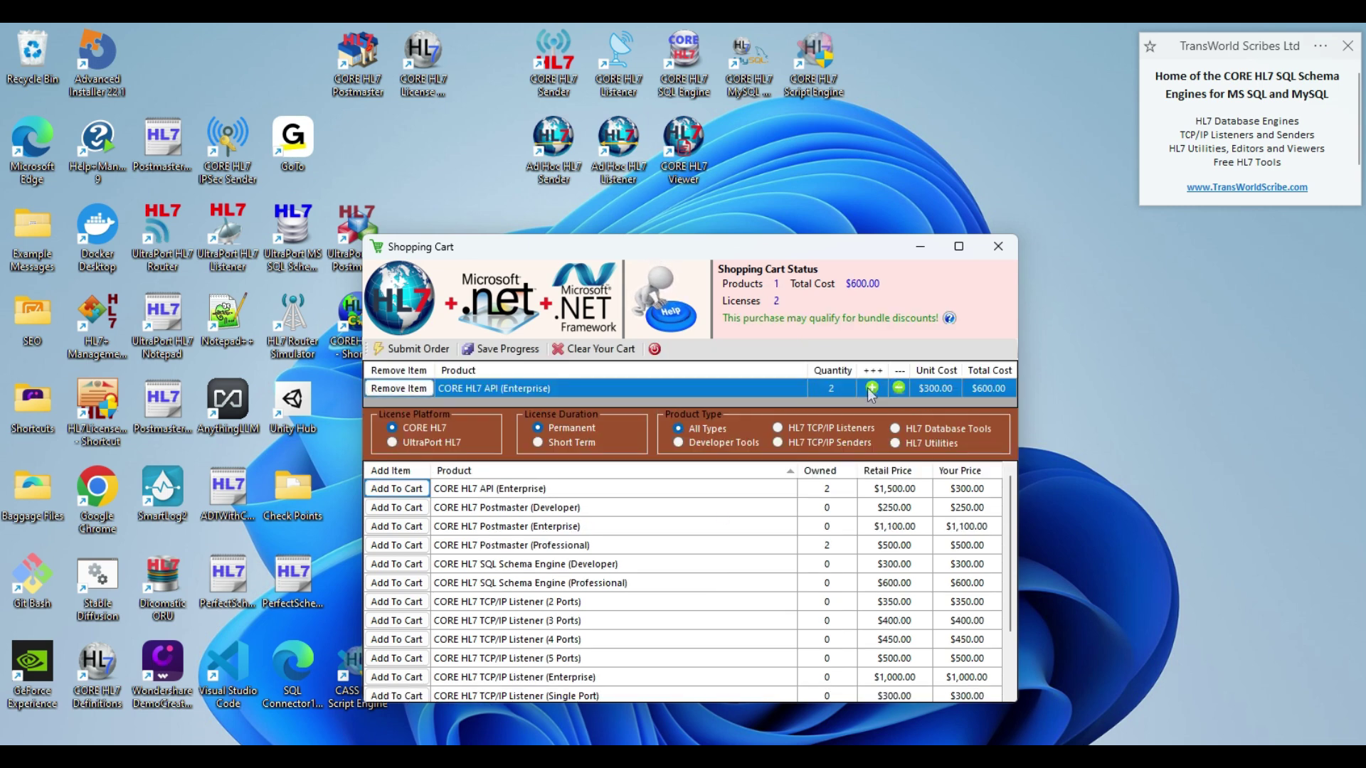
click(871, 387)
click(871, 388)
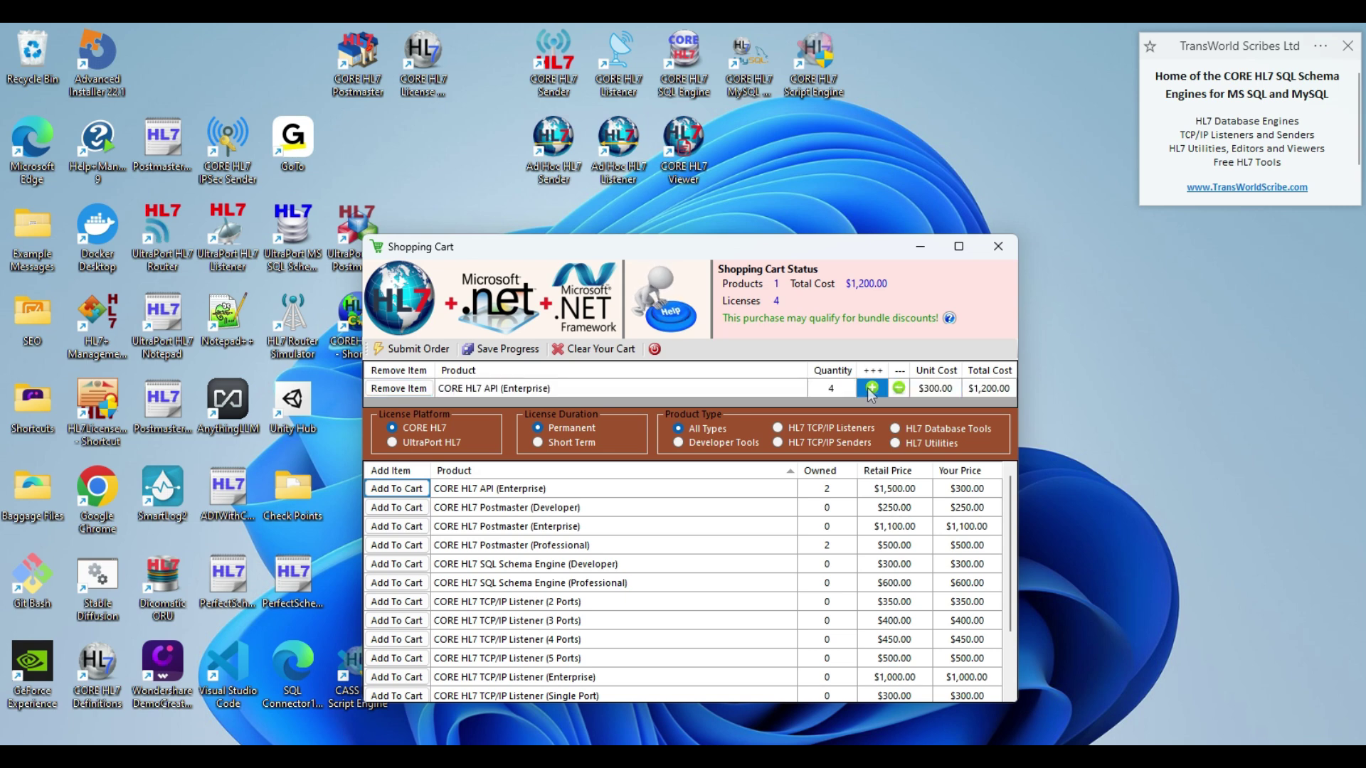